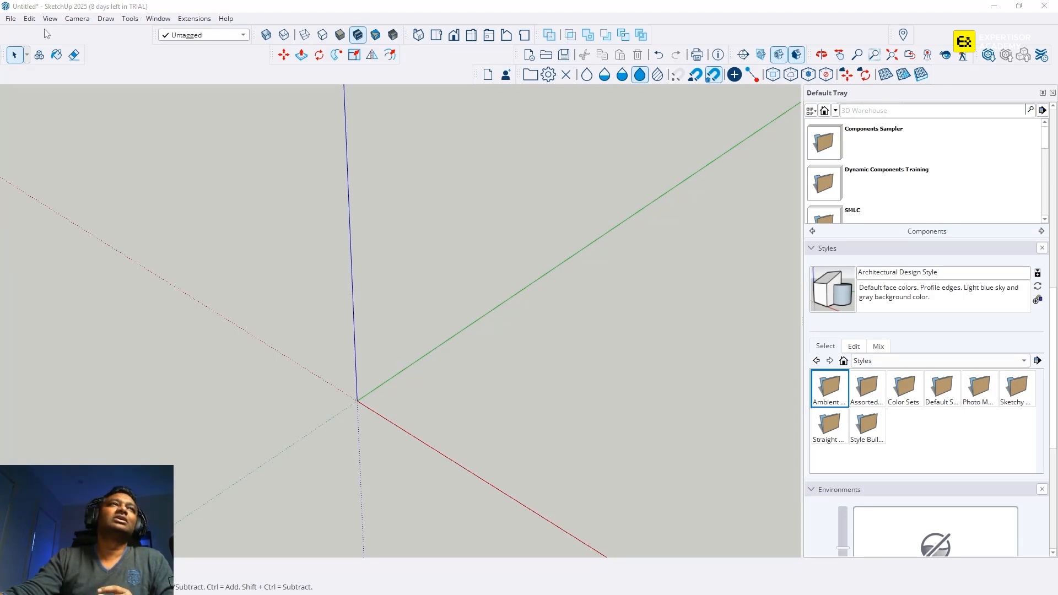
{"action": "left_click", "coordinate": [10, 20]}
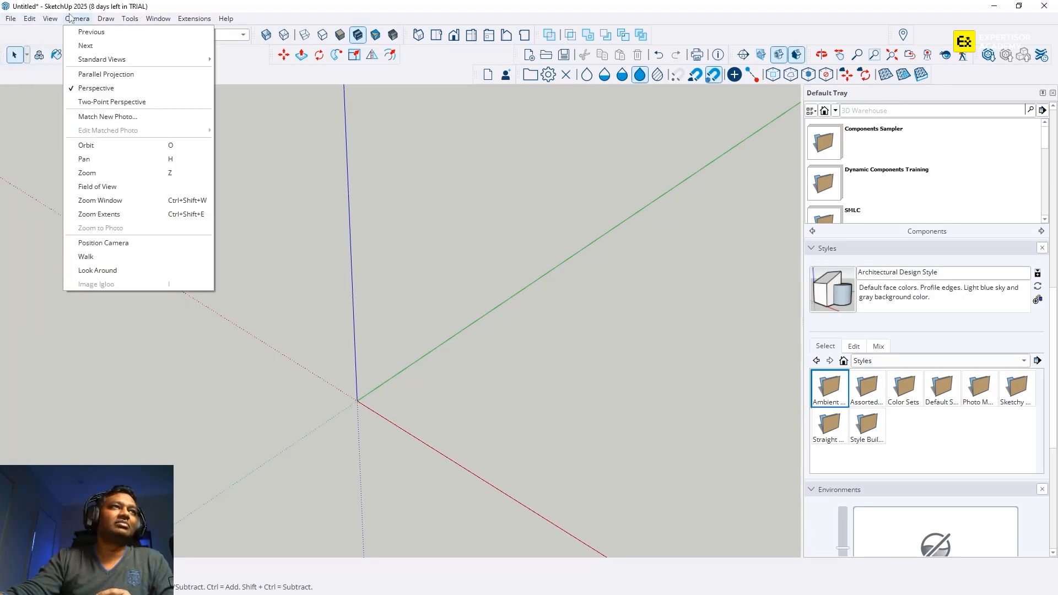
{"action": "mouse_move", "coordinate": [206, 23]}
{"action": "left_click", "coordinate": [9, 20]}
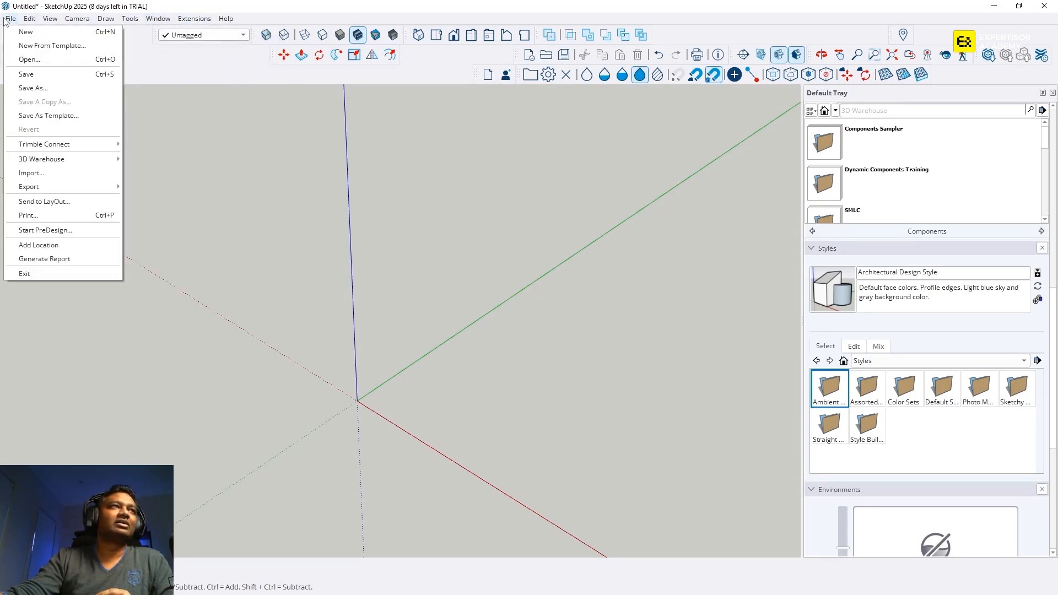
{"action": "mouse_move", "coordinate": [30, 19]}
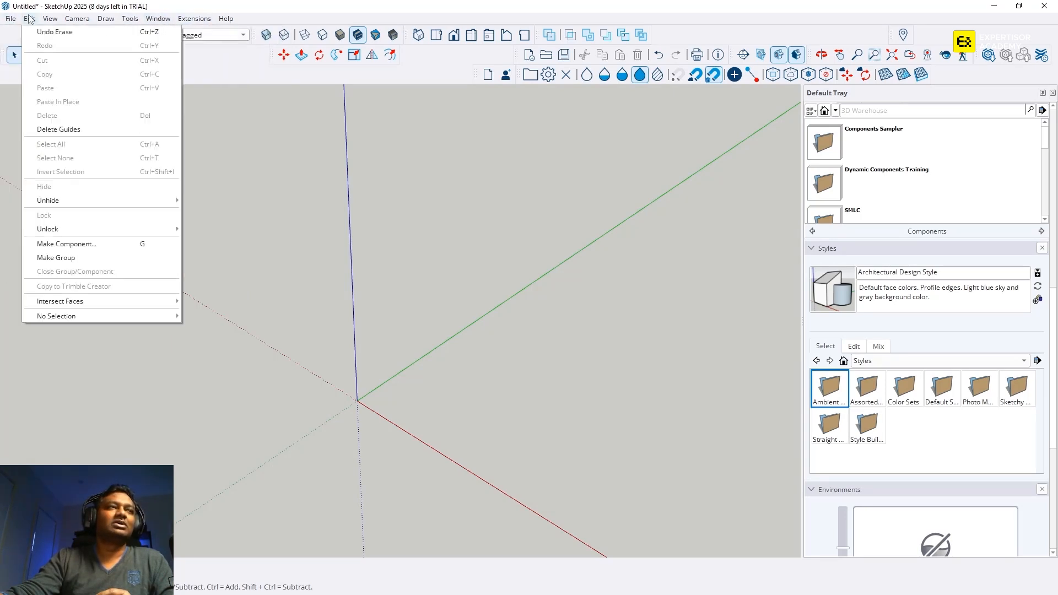
{"action": "mouse_move", "coordinate": [130, 20]}
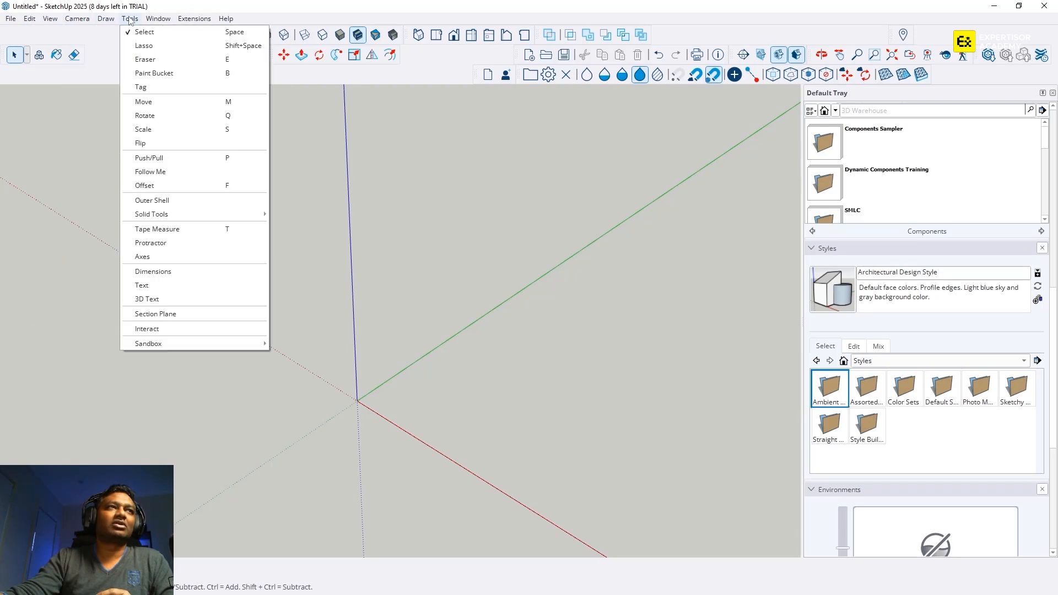
{"action": "mouse_move", "coordinate": [244, 23]}
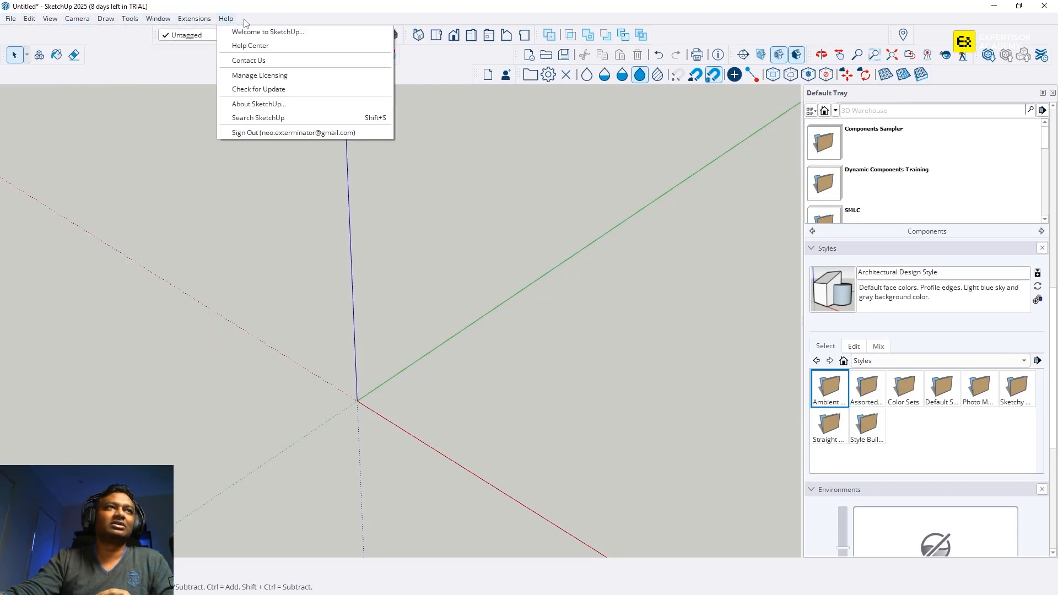
{"action": "left_click", "coordinate": [553, 360]}
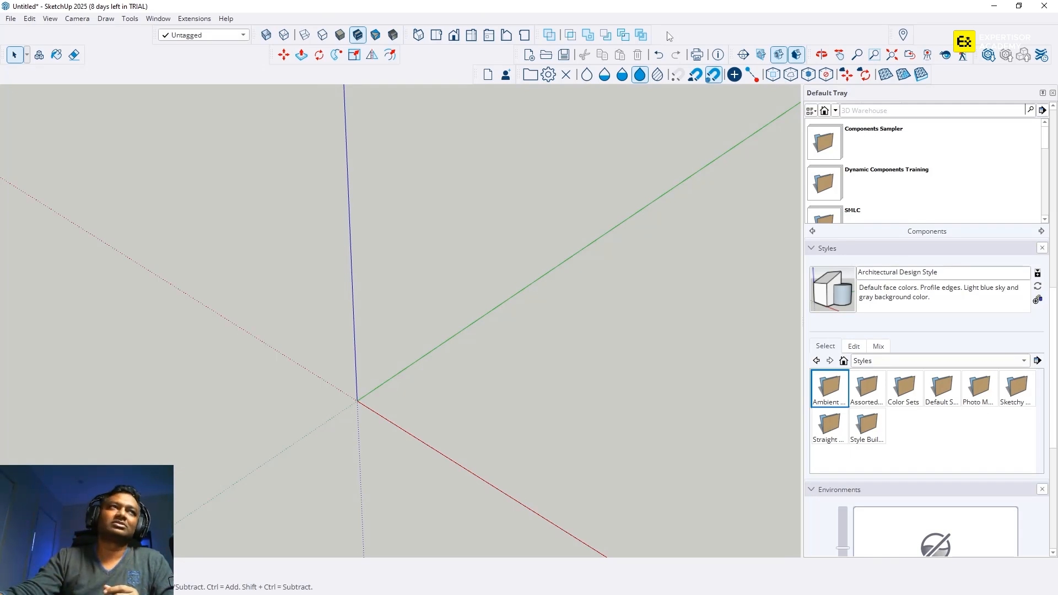
Step: Turn on the Classifier, Construction, Drawing, Dynamic Components, Getting Started and Large Tool Set toolbars
{"action": "left_click", "coordinate": [51, 19]}
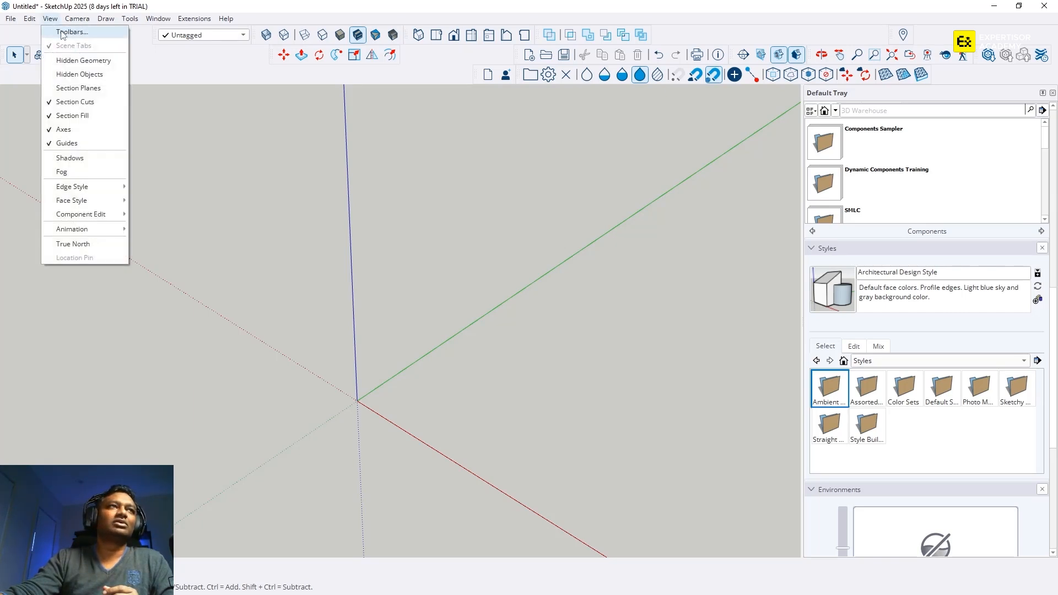
{"action": "left_click", "coordinate": [63, 32]}
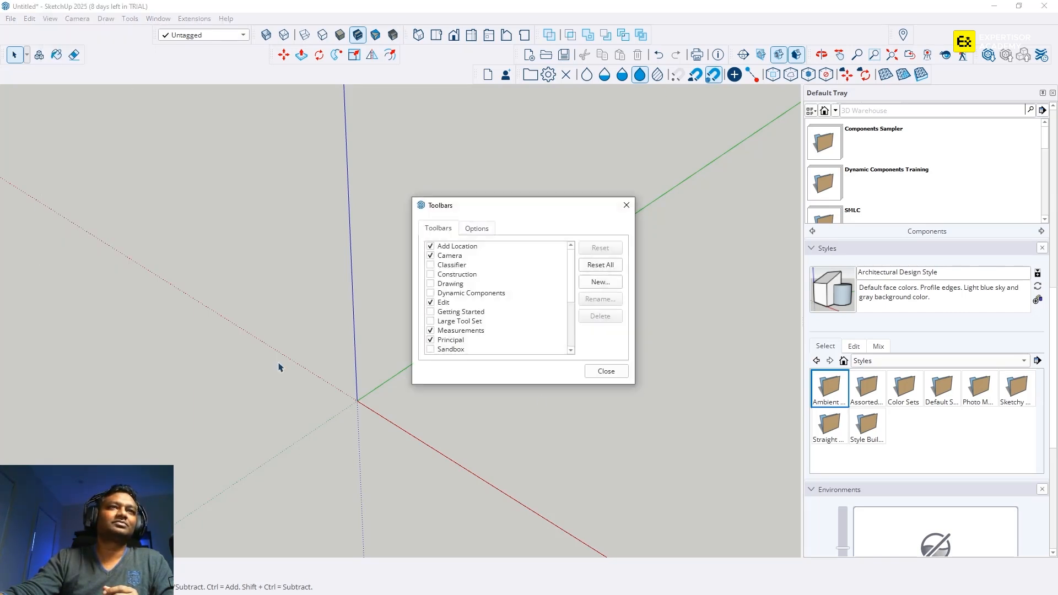
{"action": "left_click", "coordinate": [431, 265]}
{"action": "left_click", "coordinate": [432, 275]}
{"action": "left_click", "coordinate": [431, 283]}
{"action": "left_click", "coordinate": [431, 293]}
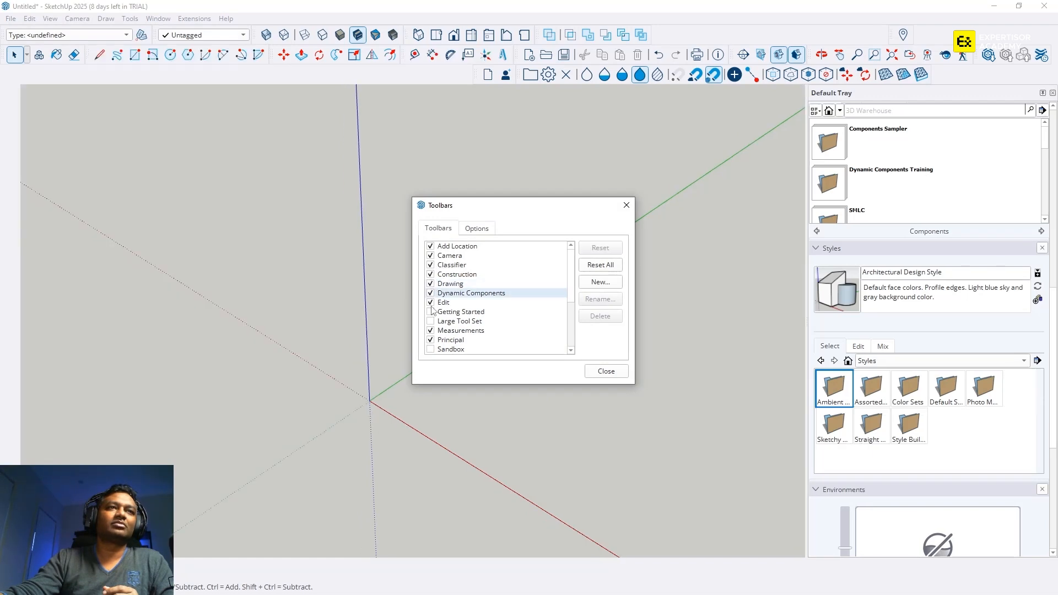
{"action": "left_click", "coordinate": [431, 312]}
{"action": "left_click", "coordinate": [431, 321]}
Step: Turn on the Sandbox and Shadows toolbars and close the toolbar settings
{"action": "scroll", "coordinate": [435, 332], "scroll_direction": "down", "scroll_amount": 2}
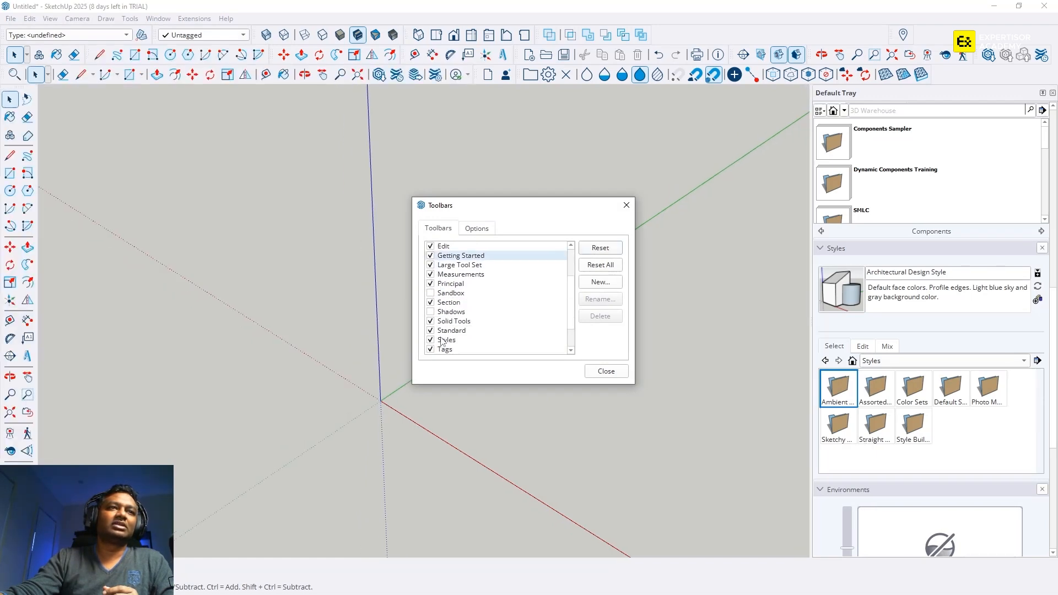
{"action": "left_click", "coordinate": [431, 293]}
{"action": "left_click", "coordinate": [431, 312]}
{"action": "scroll", "coordinate": [439, 325], "scroll_direction": "down", "scroll_amount": 2}
{"action": "scroll", "coordinate": [439, 325], "scroll_direction": "up", "scroll_amount": 4}
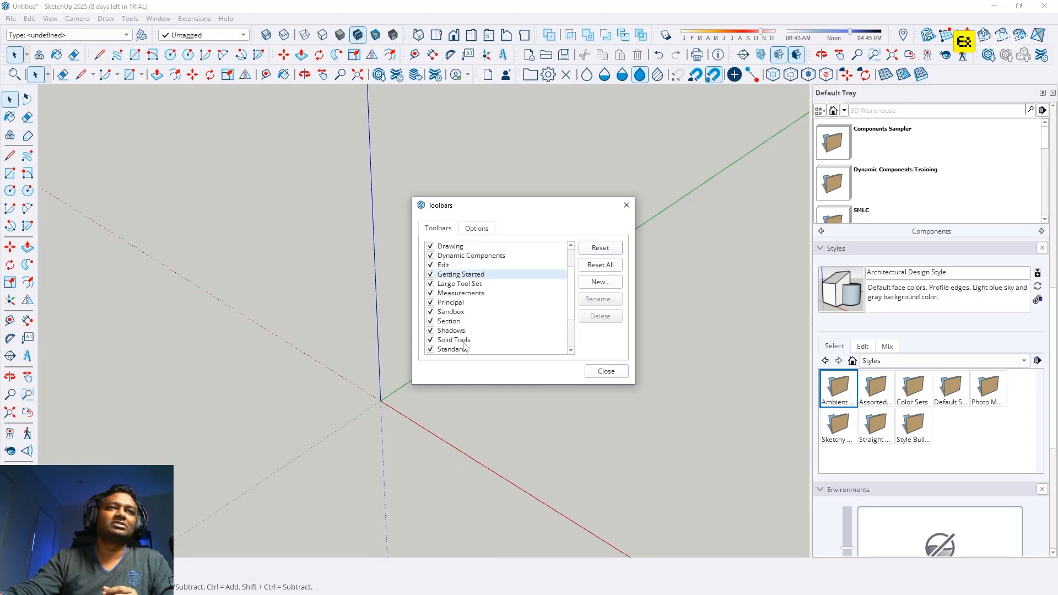
{"action": "left_click", "coordinate": [606, 371]}
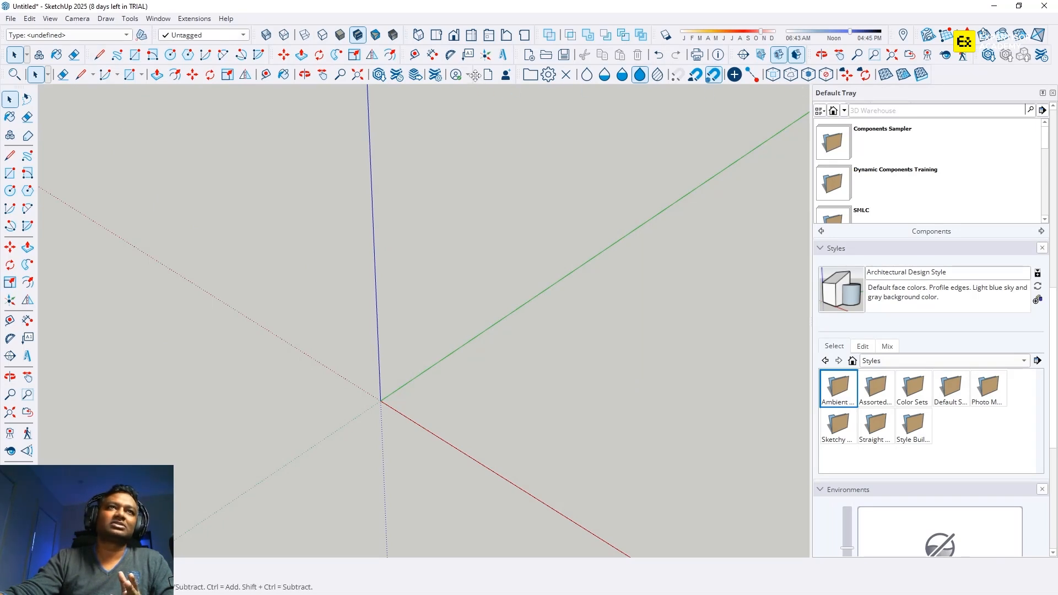
{"action": "mouse_move", "coordinate": [479, 75]}
{"action": "left_mouse_down"}
{"action": "mouse_move", "coordinate": [349, 279]}
{"action": "mouse_move", "coordinate": [465, 83]}
{"action": "mouse_move", "coordinate": [488, 75]}
{"action": "left_mouse_up"}
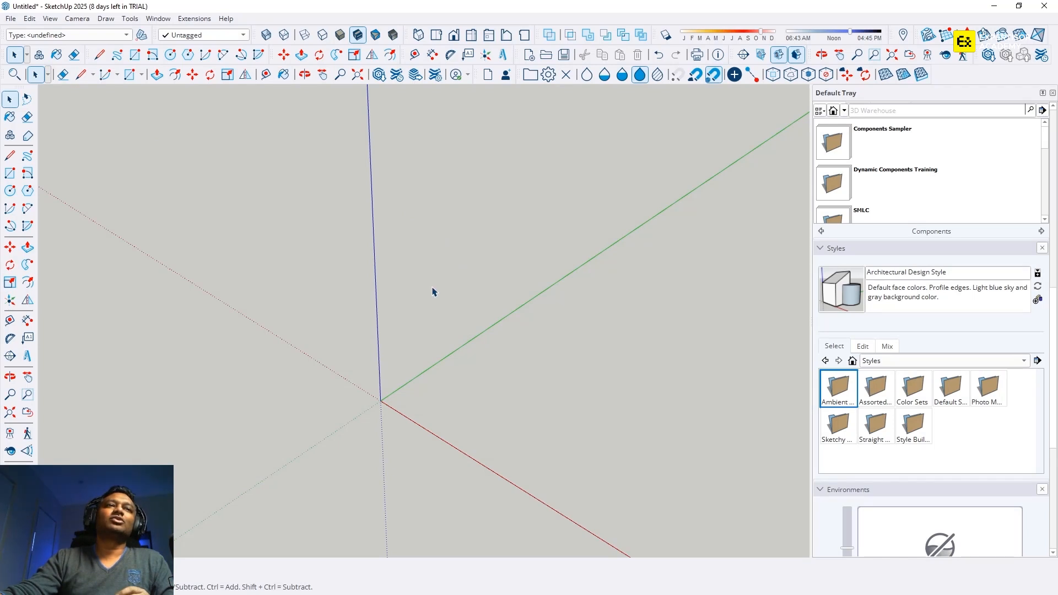
{"action": "middle_click_drag", "start_coordinate": [447, 355], "coordinate": [343, 388]}
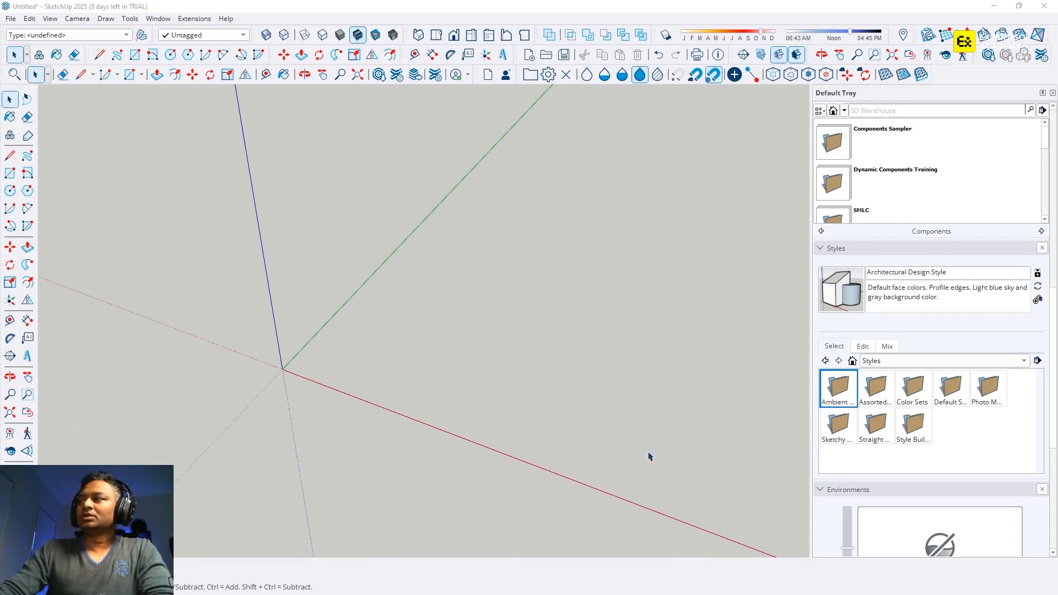
{"action": "mouse_move", "coordinate": [320, 347]}
{"action": "middle_mouse_down"}
{"action": "mouse_move", "coordinate": [248, 338]}
{"action": "mouse_move", "coordinate": [361, 345]}
{"action": "mouse_move", "coordinate": [286, 321]}
{"action": "mouse_move", "coordinate": [394, 369]}
{"action": "mouse_move", "coordinate": [244, 263]}
{"action": "mouse_move", "coordinate": [224, 300]}
{"action": "mouse_move", "coordinate": [333, 305]}
{"action": "mouse_move", "coordinate": [312, 366]}
{"action": "middle_mouse_up"}
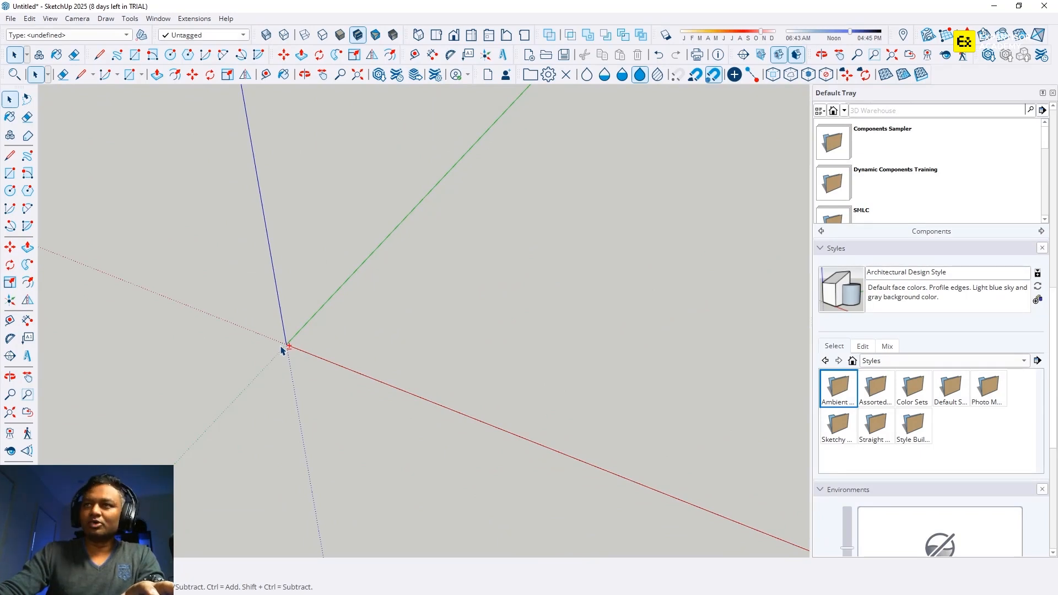
{"action": "mouse_move", "coordinate": [282, 350]}
{"action": "middle_mouse_down"}
{"action": "mouse_move", "coordinate": [592, 344]}
{"action": "mouse_move", "coordinate": [286, 335]}
{"action": "middle_mouse_up"}
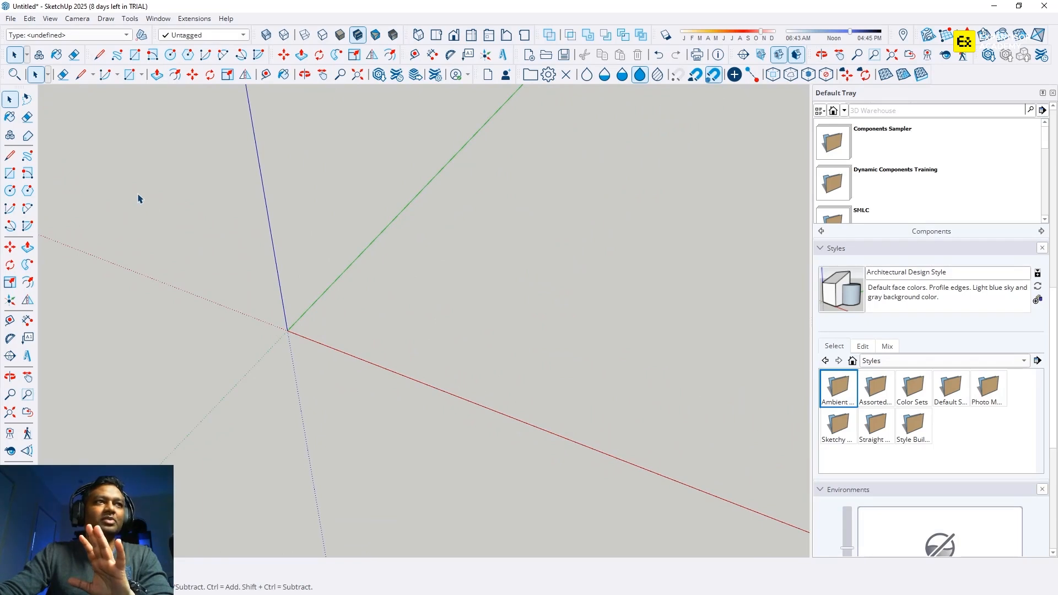
{"action": "left_click_drag", "start_coordinate": [138, 194], "coordinate": [560, 440]}
{"action": "left_click_drag", "start_coordinate": [620, 207], "coordinate": [257, 380]}
{"action": "right_click", "coordinate": [228, 271]}
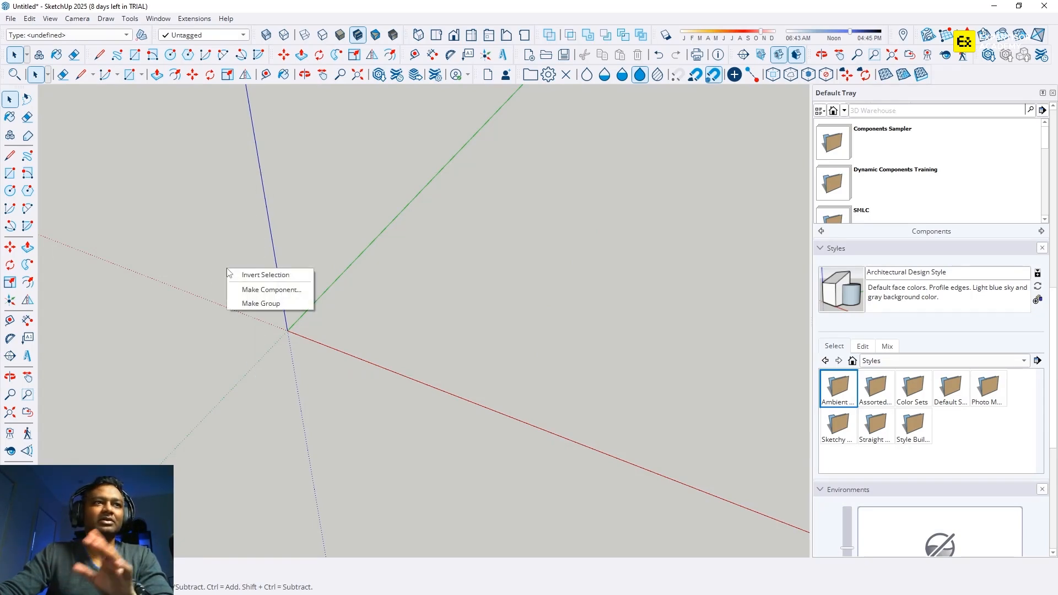
{"action": "left_click", "coordinate": [237, 249]}
{"action": "right_click", "coordinate": [235, 246]}
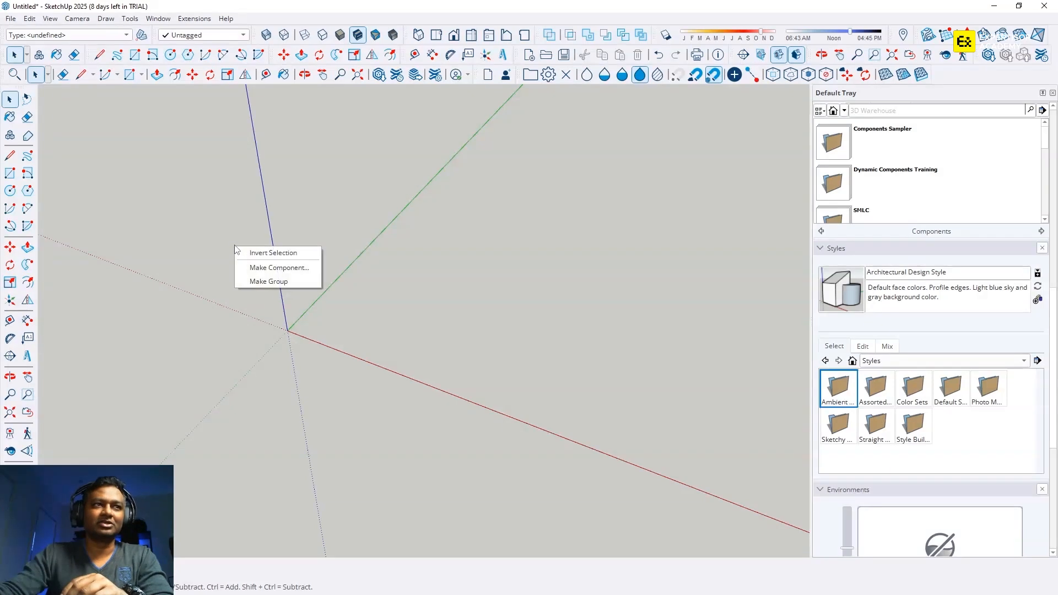
{"action": "left_click", "coordinate": [441, 251]}
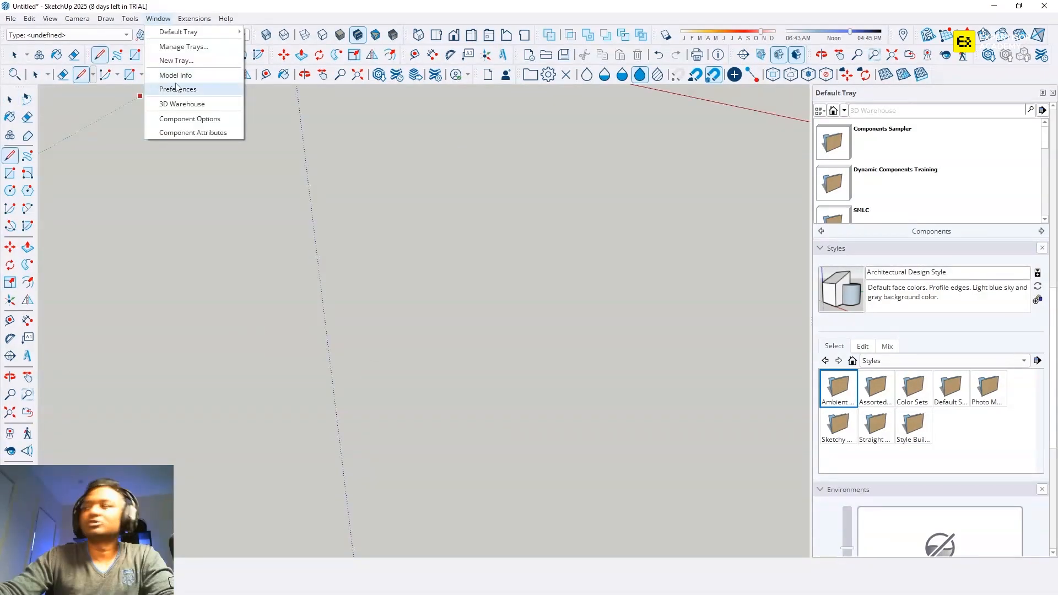
Step: Review the file locations and the general saving options in the preferences
{"action": "left_click", "coordinate": [175, 84]}
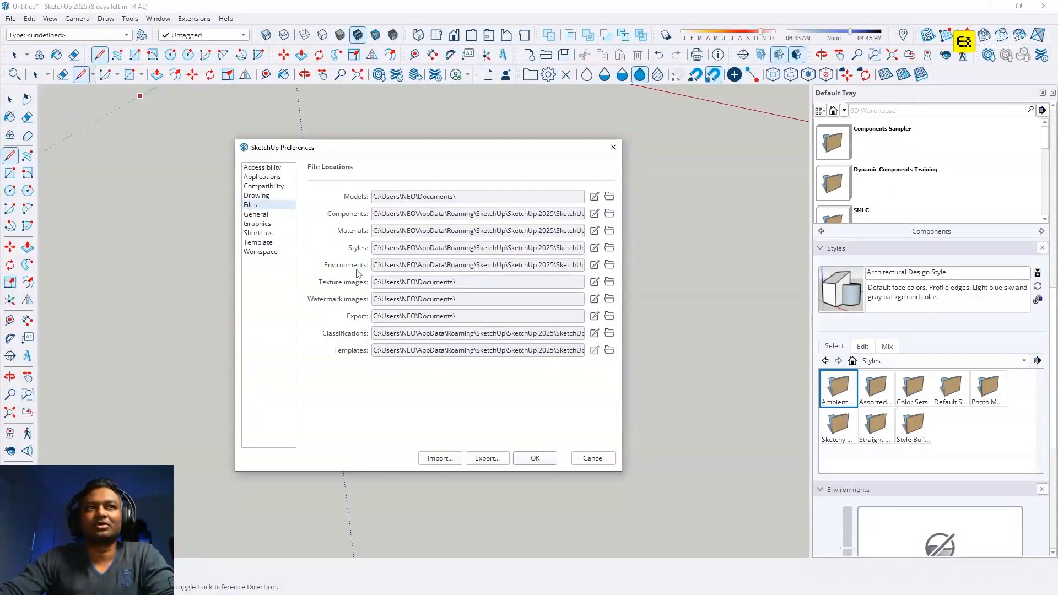
{"action": "left_click", "coordinate": [260, 214]}
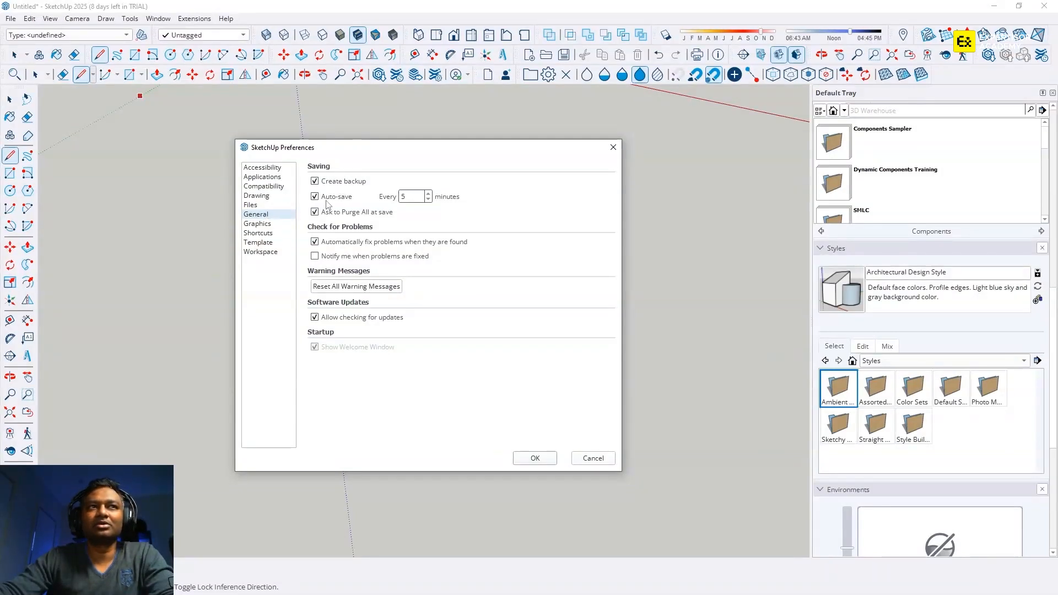
{"action": "left_click", "coordinate": [537, 457]}
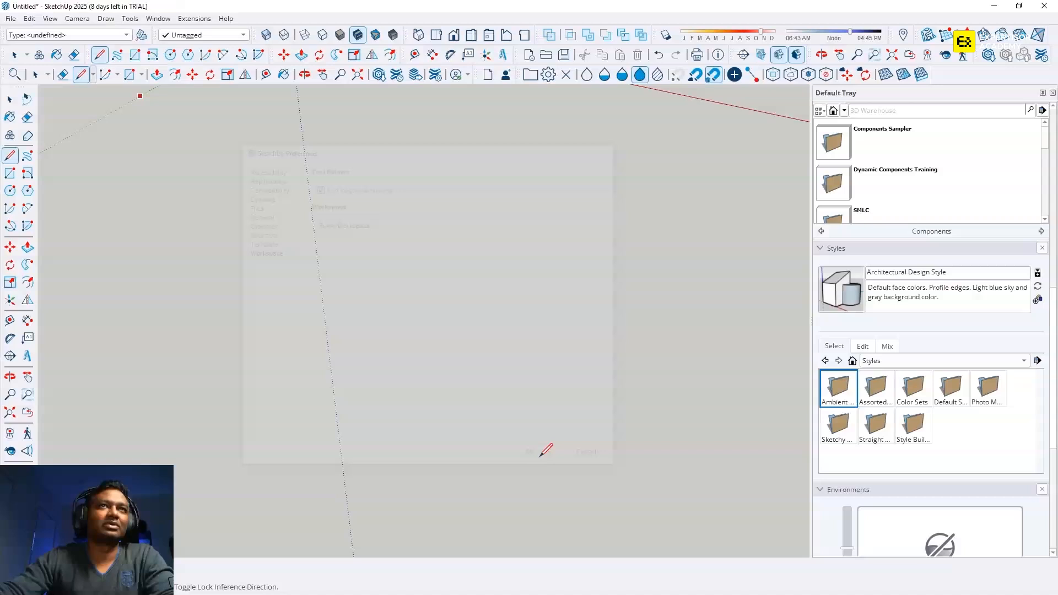
{"action": "left_click", "coordinate": [203, 20]}
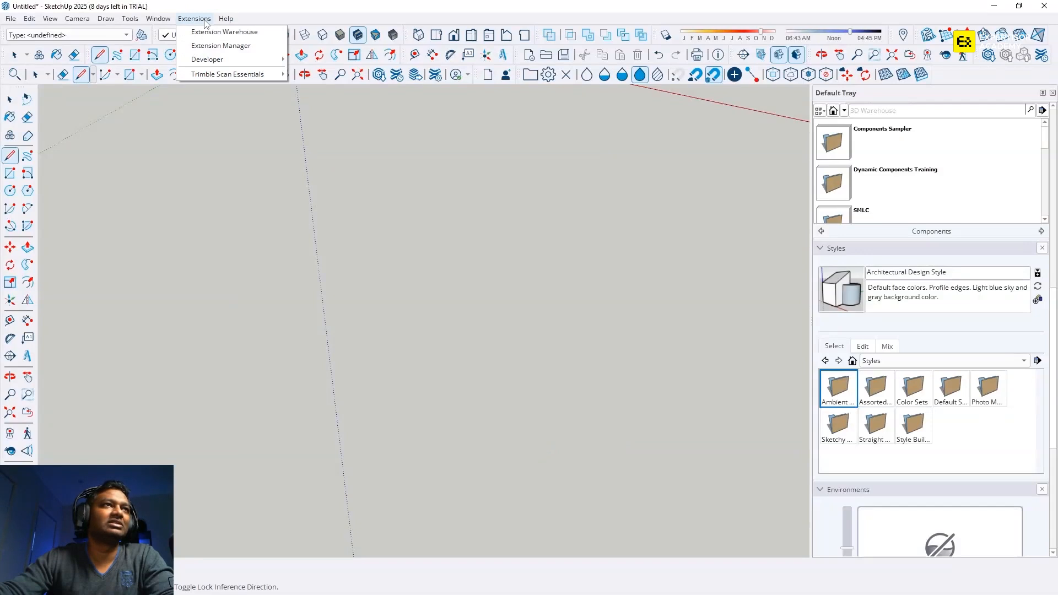
{"action": "mouse_move", "coordinate": [158, 19]}
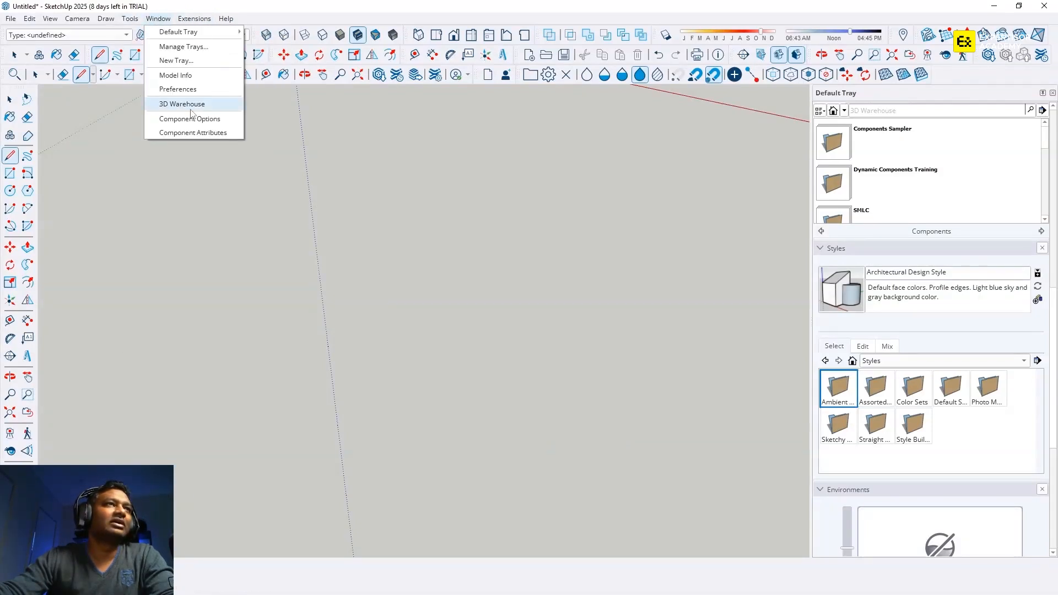
{"action": "left_click", "coordinate": [392, 185]}
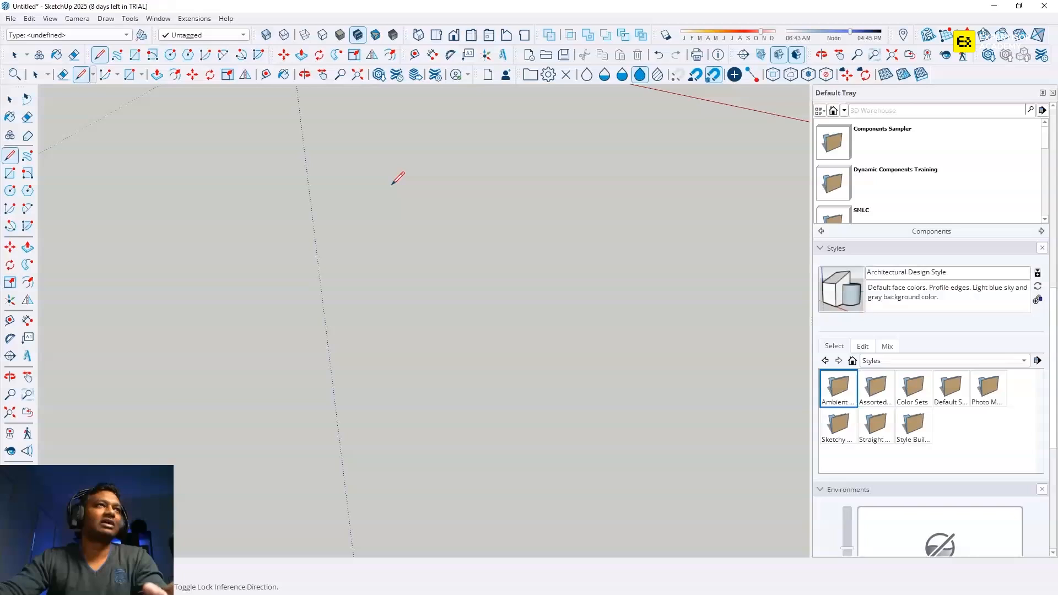
Step: Start a new model without saving the changes to the untitled one
{"action": "left_click", "coordinate": [11, 19]}
{"action": "left_click", "coordinate": [48, 34]}
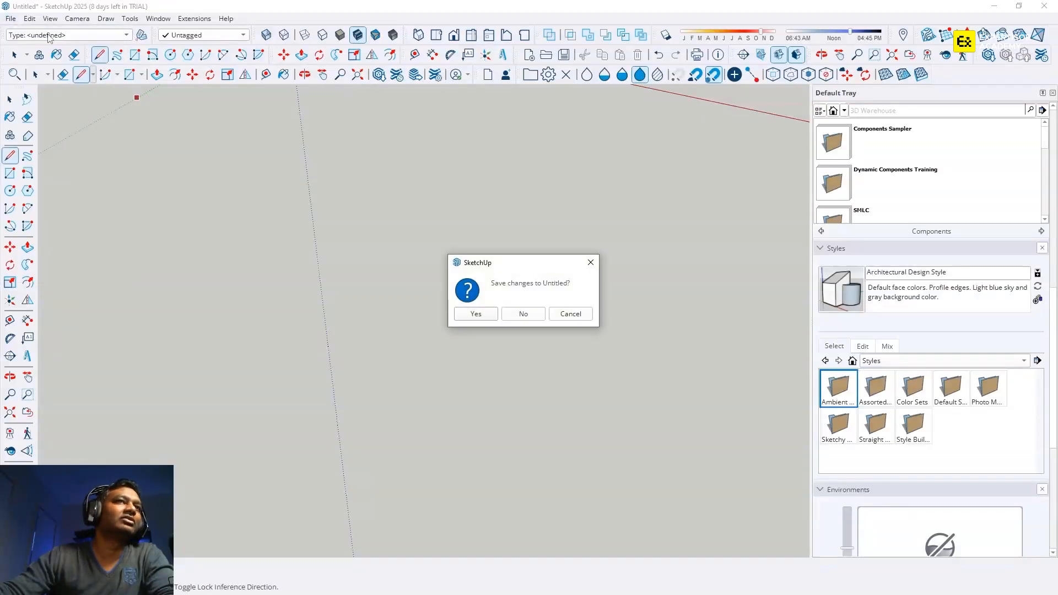
{"action": "left_click", "coordinate": [525, 314]}
{"action": "middle_click_drag", "start_coordinate": [399, 331], "coordinate": [397, 332]}
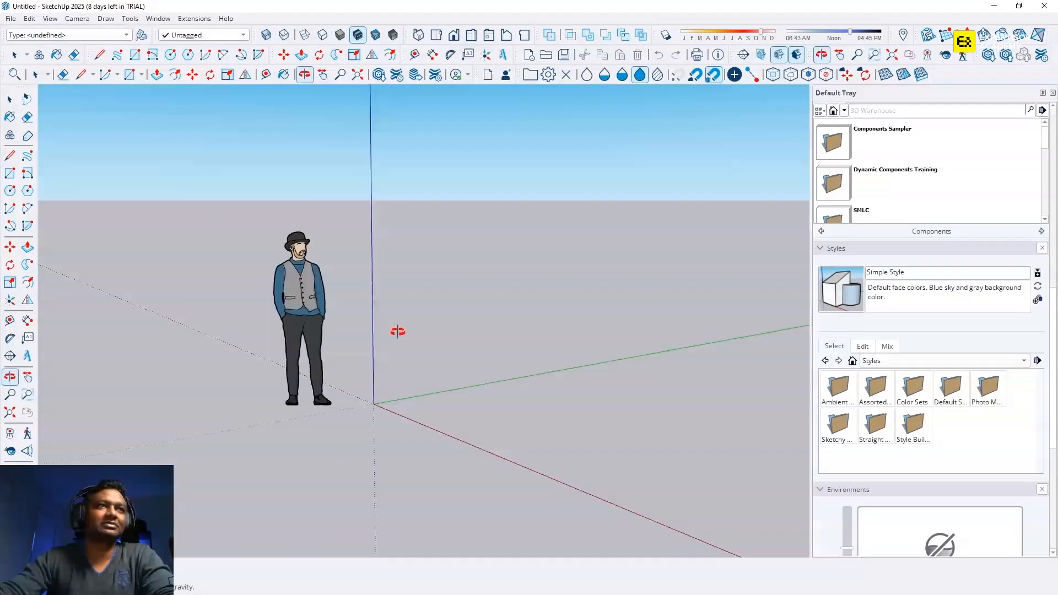
{"action": "left_click_drag", "start_coordinate": [397, 331], "coordinate": [551, 264]}
{"action": "left_click", "coordinate": [11, 18]}
{"action": "left_click", "coordinate": [26, 60]}
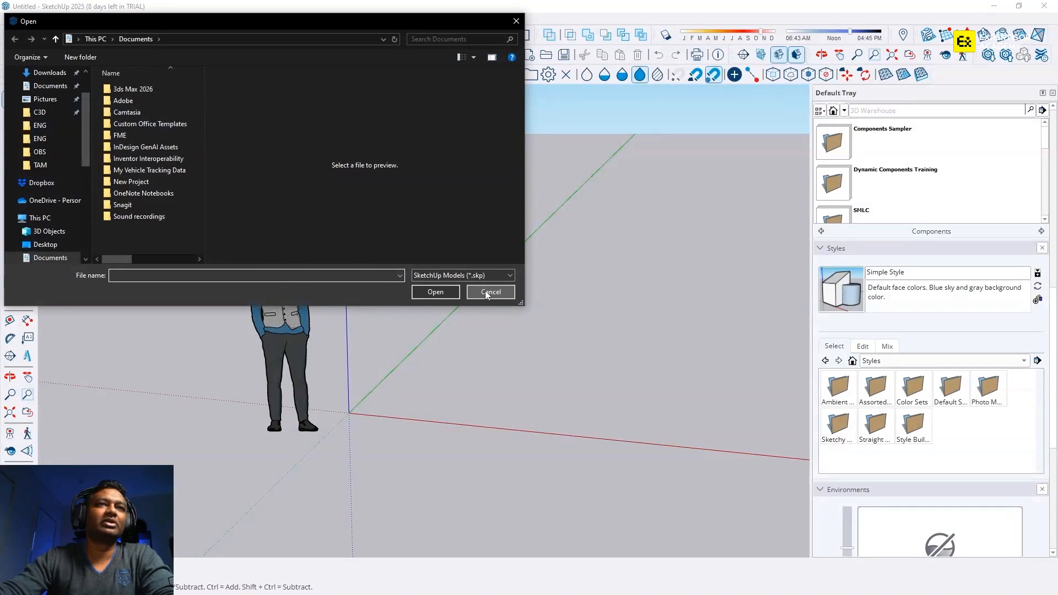
{"action": "left_click", "coordinate": [490, 292]}
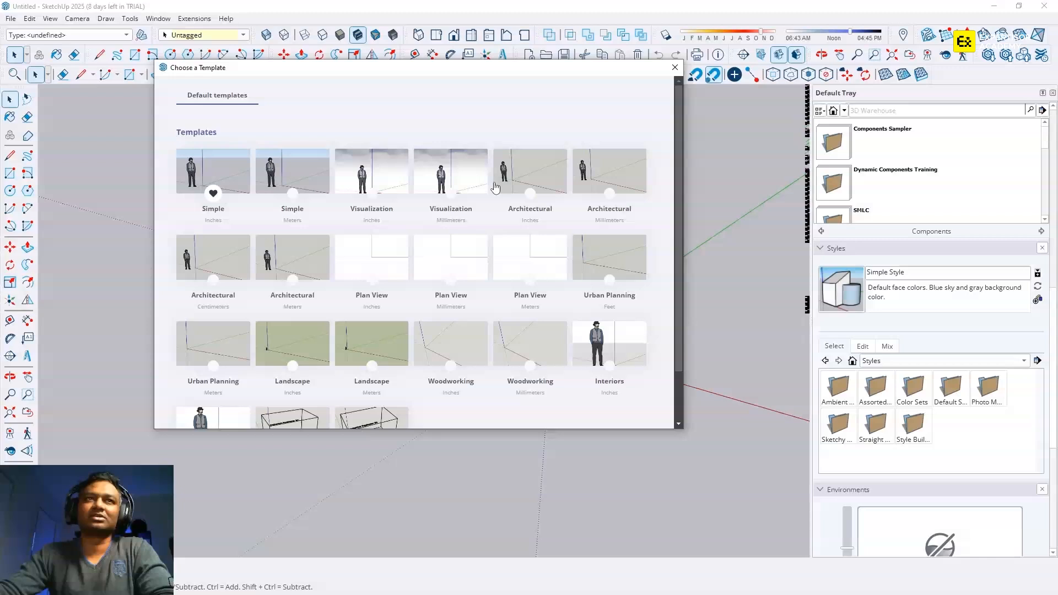
{"action": "left_click", "coordinate": [676, 67]}
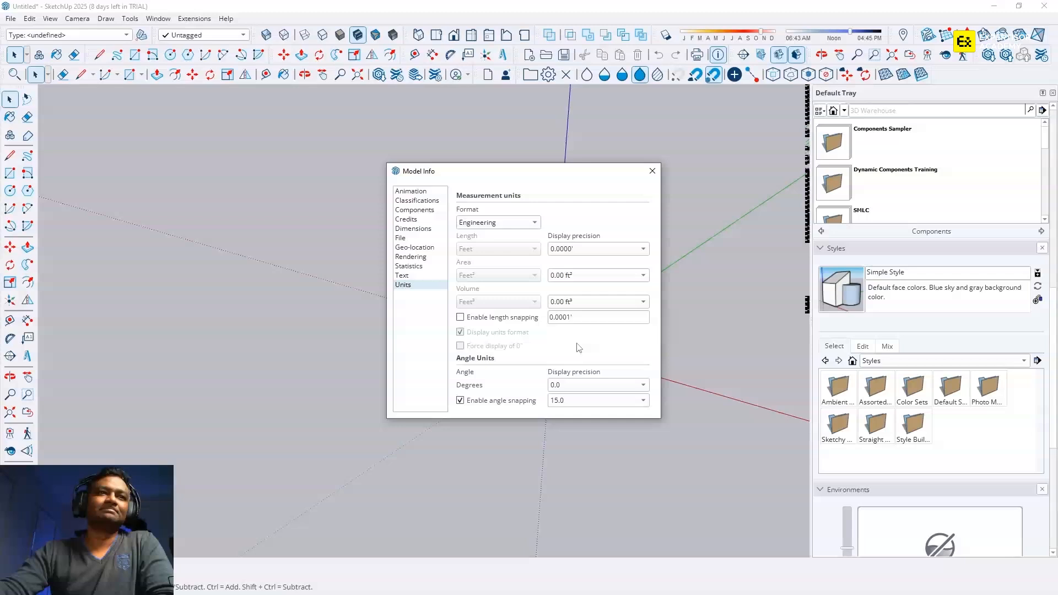
Step: Set the measurement units format to Decimal in the model information
{"action": "left_click", "coordinate": [497, 222]}
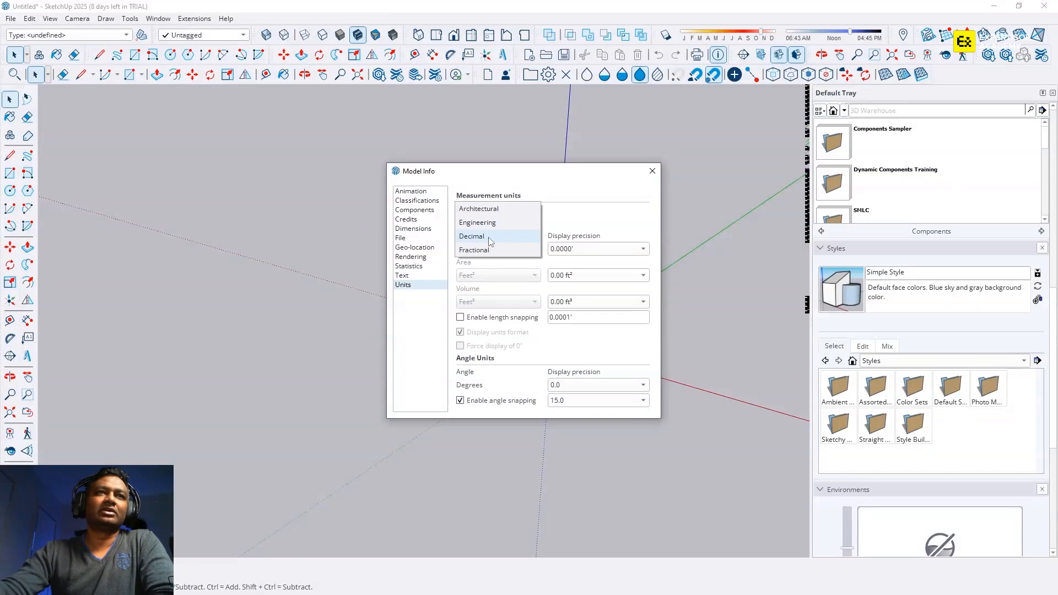
{"action": "left_click", "coordinate": [488, 237]}
{"action": "scroll", "coordinate": [495, 218], "scroll_direction": "up", "scroll_amount": 1}
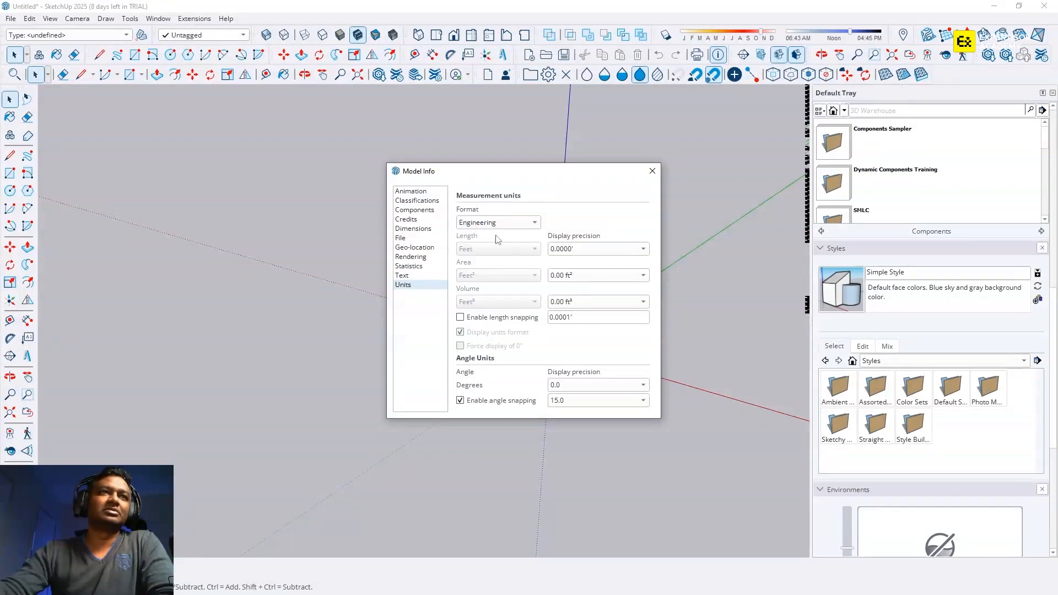
{"action": "left_click", "coordinate": [620, 250]}
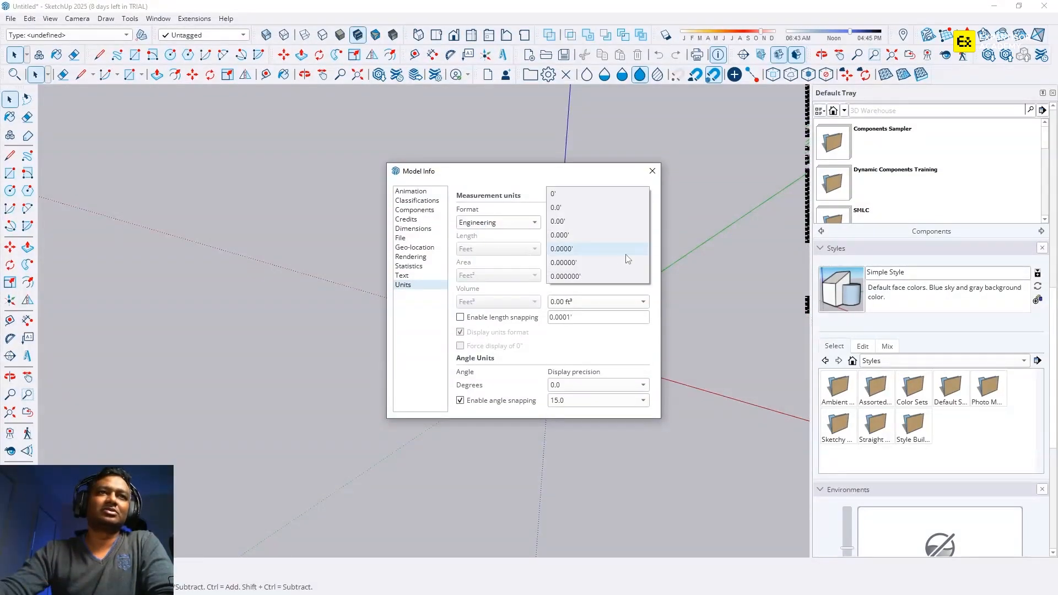
{"action": "left_click", "coordinate": [536, 223]}
{"action": "left_click", "coordinate": [488, 236]}
{"action": "left_click", "coordinate": [496, 223]}
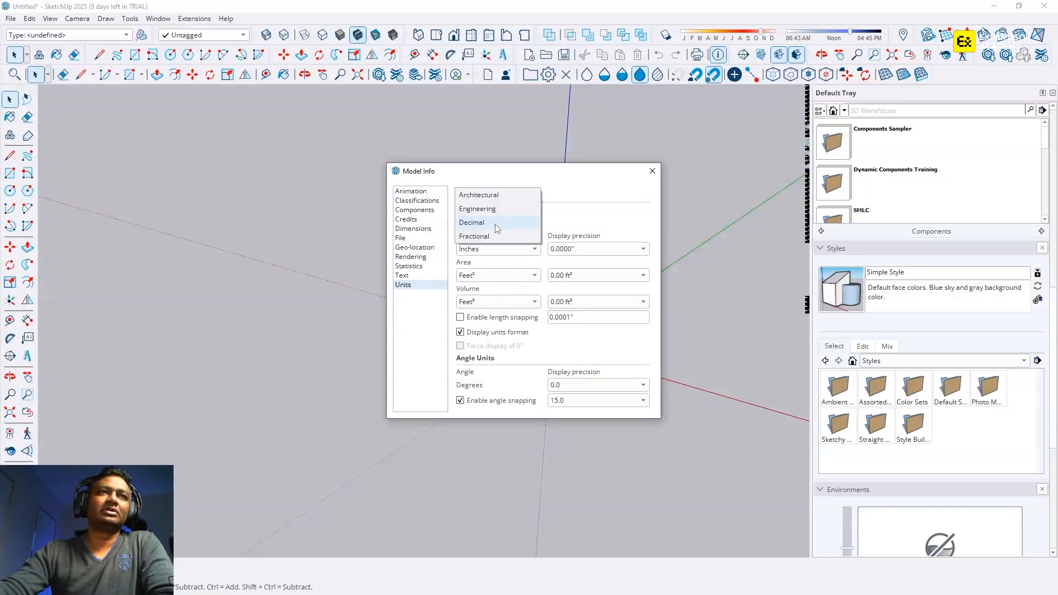
{"action": "left_click", "coordinate": [497, 226]}
{"action": "left_click", "coordinate": [499, 222]}
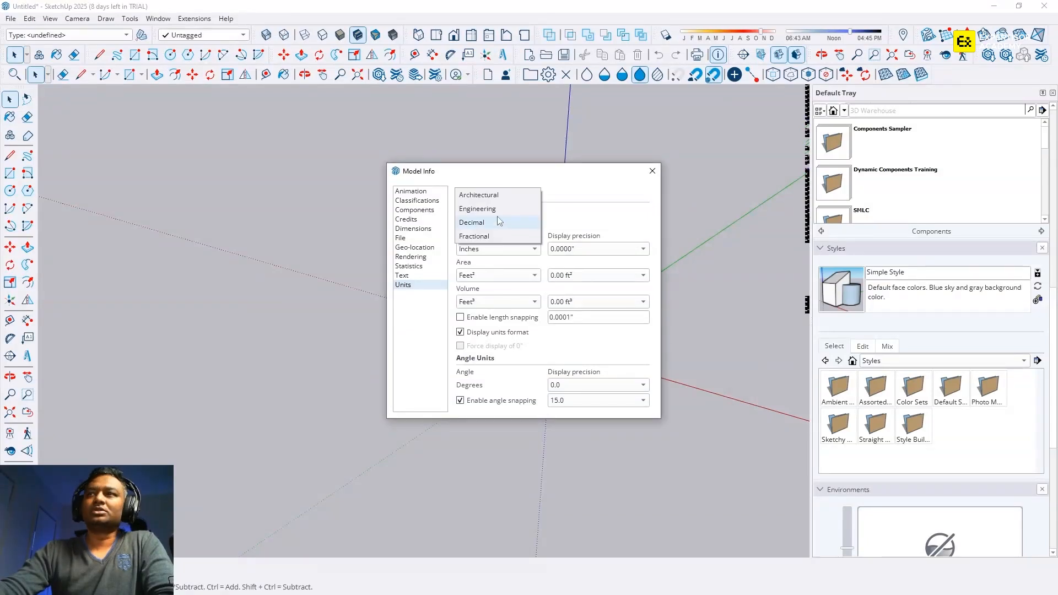
{"action": "left_click", "coordinate": [498, 222]}
Step: Set the length unit to Millimeters and the area unit to Millimeters², and choose the volume unit
{"action": "left_click", "coordinate": [535, 249]}
{"action": "left_click", "coordinate": [480, 290]}
{"action": "left_click", "coordinate": [535, 275]}
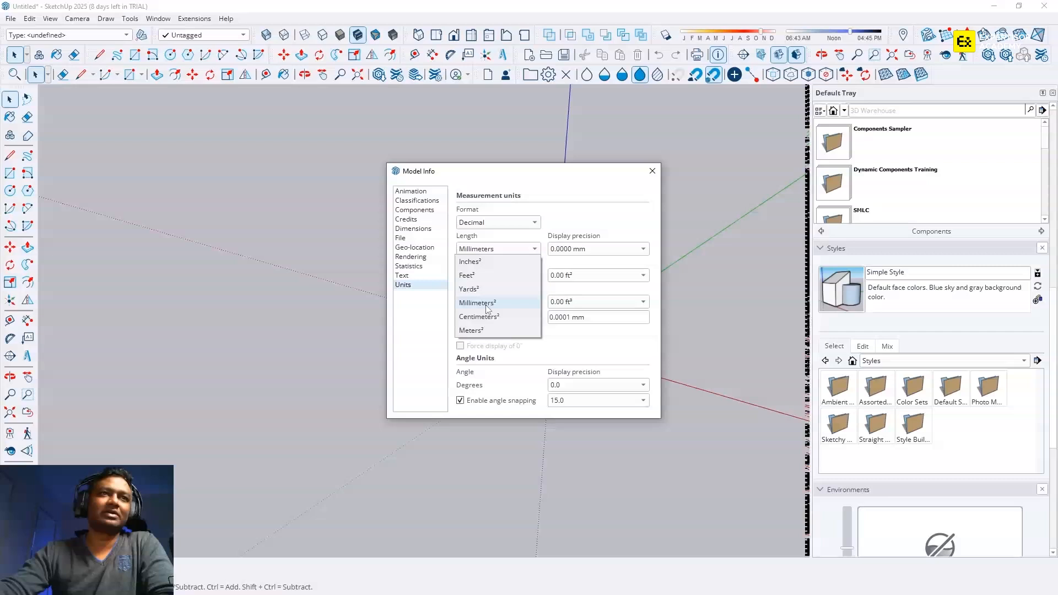
{"action": "left_click", "coordinate": [484, 304]}
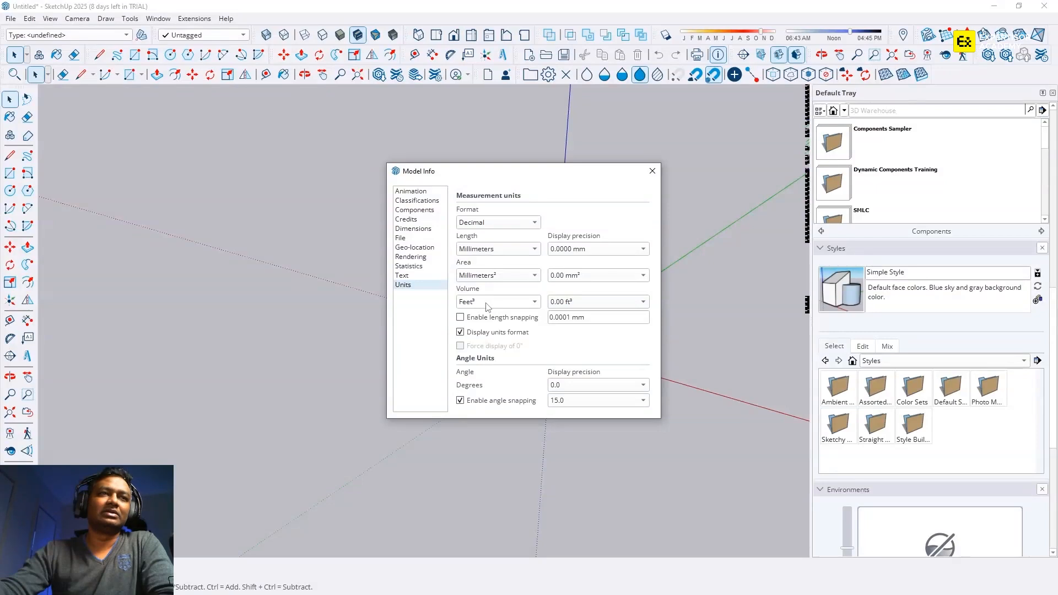
{"action": "left_click", "coordinate": [487, 280]}
{"action": "left_click", "coordinate": [479, 303]}
{"action": "left_click", "coordinate": [485, 302]}
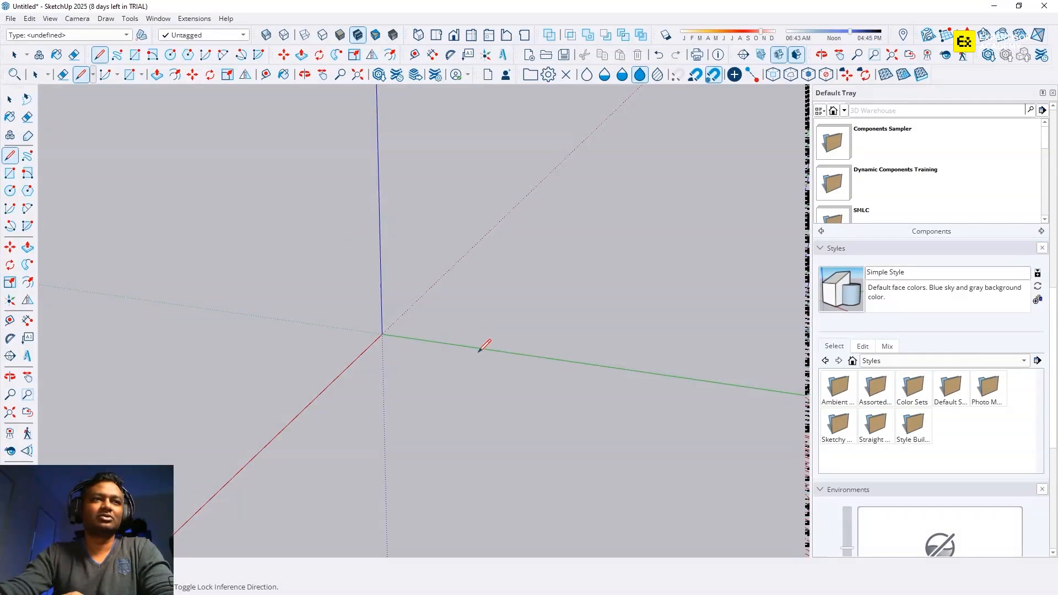
Step: Place a line point at the outer corner of the ground-plane rectangle
{"action": "scroll", "coordinate": [429, 339], "scroll_direction": "up", "scroll_amount": 1}
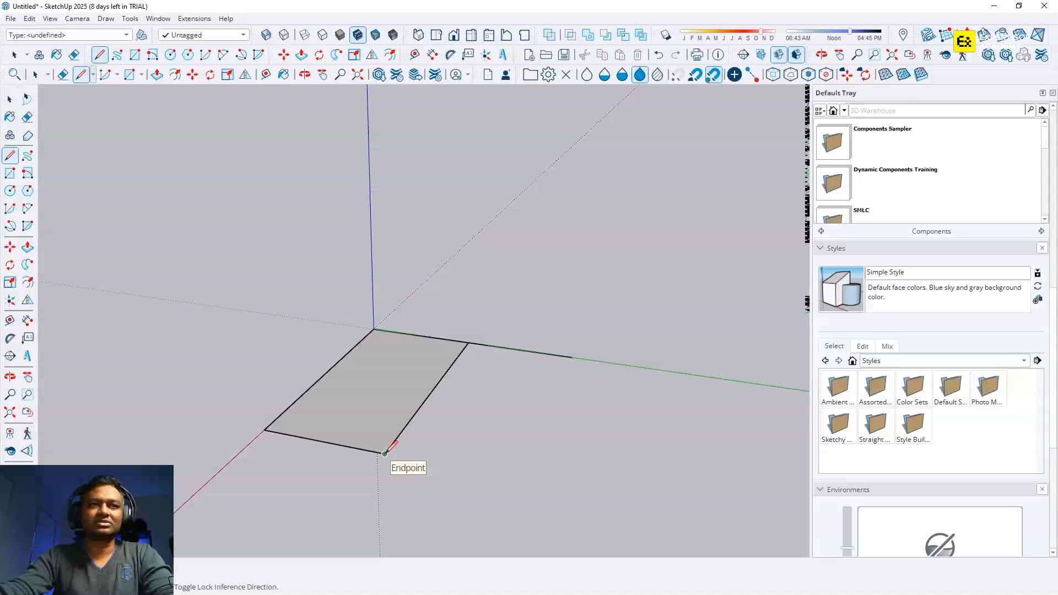
{"action": "left_click", "coordinate": [385, 453]}
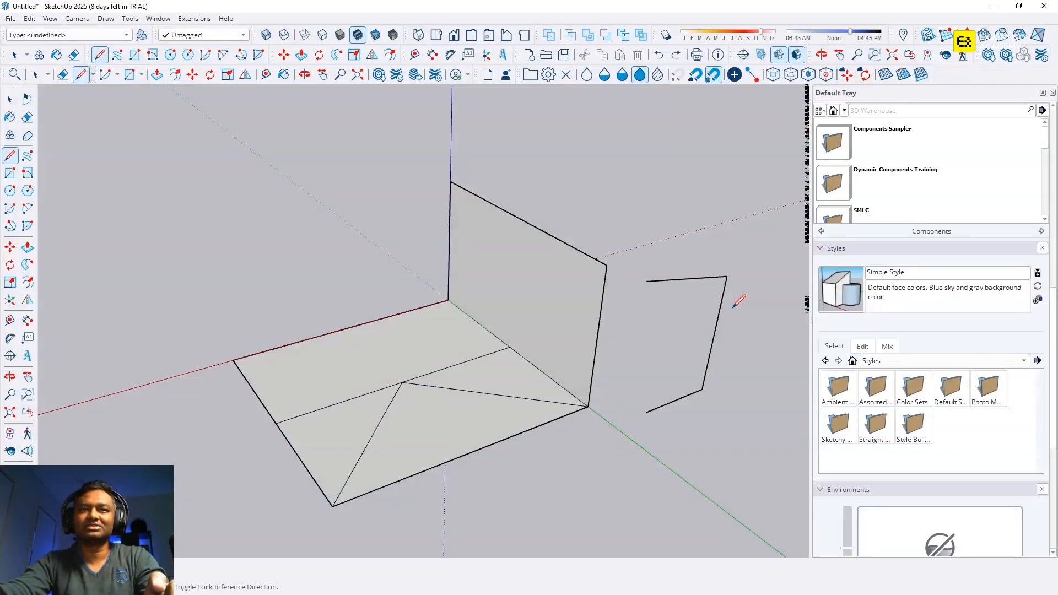
Step: Erase the loose open line segments beside the upright face
{"action": "key", "text": "e"}
{"action": "mouse_move", "coordinate": [735, 299]}
{"action": "left_mouse_down"}
{"action": "mouse_move", "coordinate": [716, 274]}
{"action": "mouse_move", "coordinate": [699, 304]}
{"action": "left_mouse_up"}
{"action": "left_click_drag", "start_coordinate": [675, 354], "coordinate": [689, 421]}
Step: Draw a line extending the upright face's top edge outward, and another from its outer end along the red axis
{"action": "key", "text": "l"}
{"action": "mouse_move", "coordinate": [520, 403]}
{"action": "middle_mouse_down"}
{"action": "mouse_move", "coordinate": [580, 390]}
{"action": "mouse_move", "coordinate": [314, 373]}
{"action": "mouse_move", "coordinate": [300, 320]}
{"action": "mouse_move", "coordinate": [501, 398]}
{"action": "middle_mouse_up"}
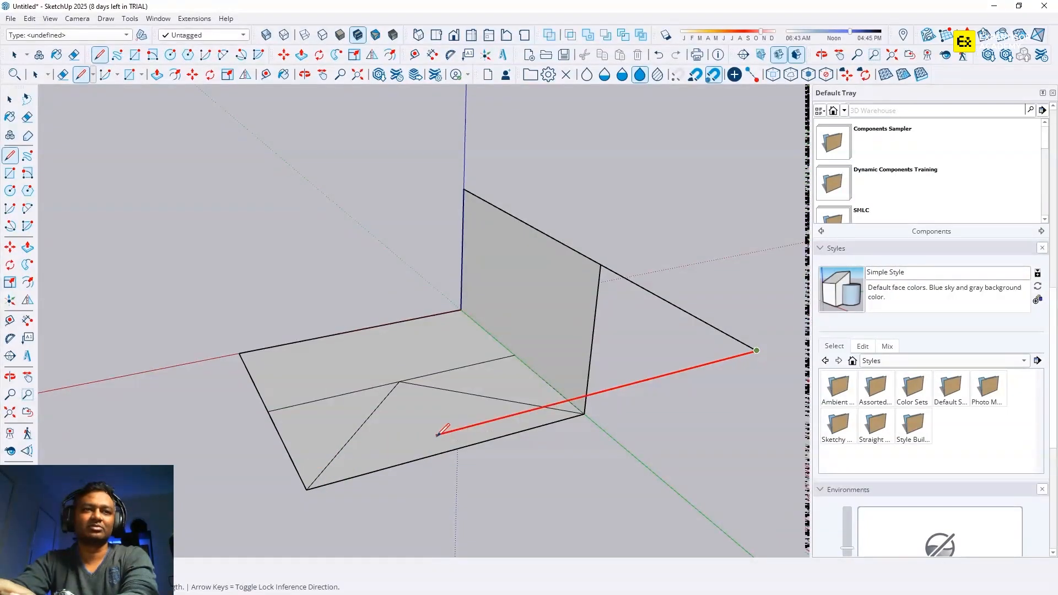
{"action": "left_click", "coordinate": [353, 456]}
{"action": "mouse_move", "coordinate": [469, 488]}
{"action": "middle_mouse_down"}
{"action": "mouse_move", "coordinate": [695, 399]}
{"action": "mouse_move", "coordinate": [492, 458]}
{"action": "mouse_move", "coordinate": [489, 475]}
{"action": "mouse_move", "coordinate": [538, 472]}
{"action": "middle_mouse_up"}
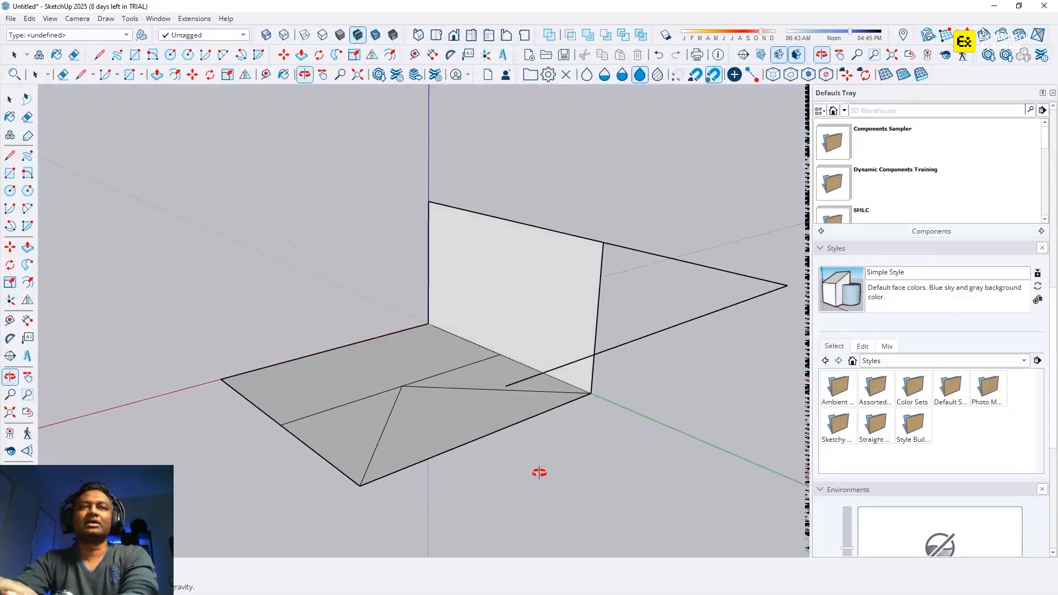
Step: Draw a vertical line upward from the free end of the red-axis line, locked to the blue axis
{"action": "left_click", "coordinate": [505, 384]}
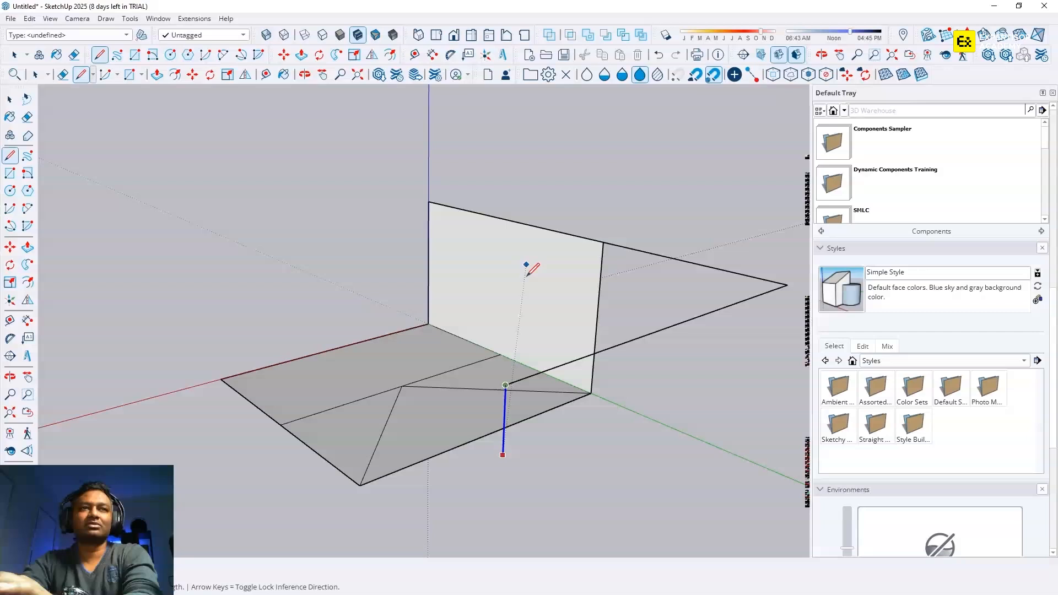
{"action": "scroll", "coordinate": [511, 394], "scroll_direction": "down", "scroll_amount": 2}
{"action": "middle_click_drag", "start_coordinate": [506, 389], "coordinate": [456, 319]}
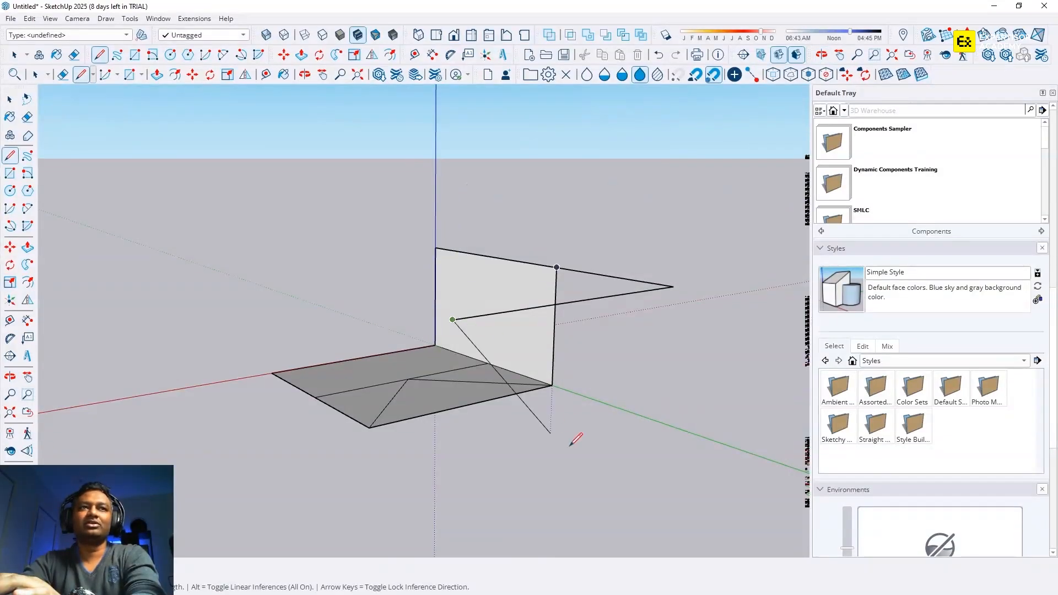
{"action": "key", "text": "Up"}
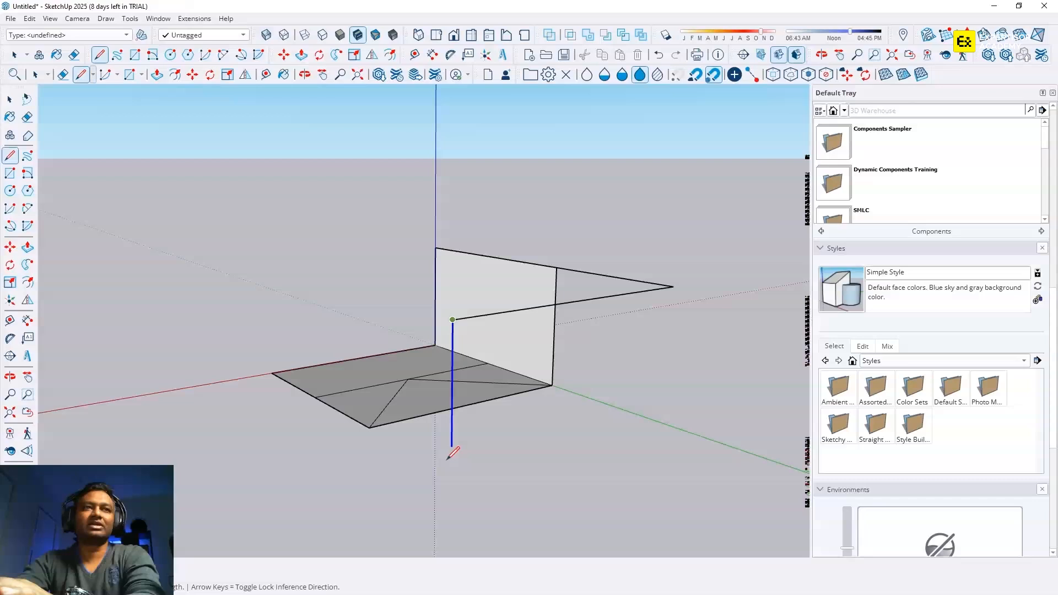
{"action": "left_click", "coordinate": [458, 185]}
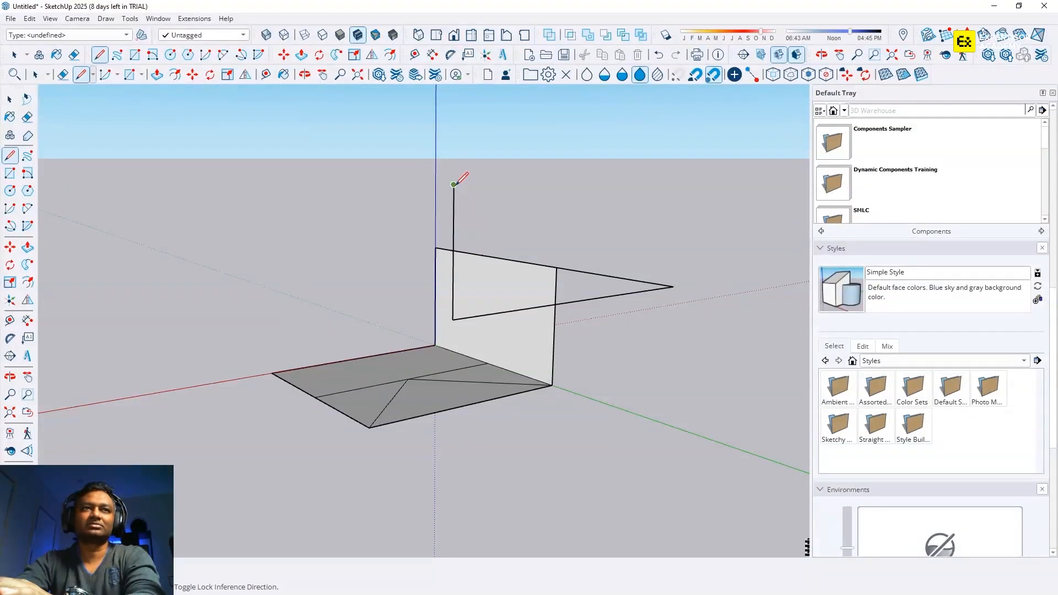
Step: Draw lines from the outer end of the extended top edge back to the upright face to outline a triangle
{"action": "left_click", "coordinate": [674, 286]}
{"action": "middle_click_drag", "start_coordinate": [557, 303], "coordinate": [634, 272]}
{"action": "left_click", "coordinate": [614, 268]}
{"action": "left_click", "coordinate": [489, 375]}
{"action": "middle_click_drag", "start_coordinate": [463, 401], "coordinate": [738, 405]}
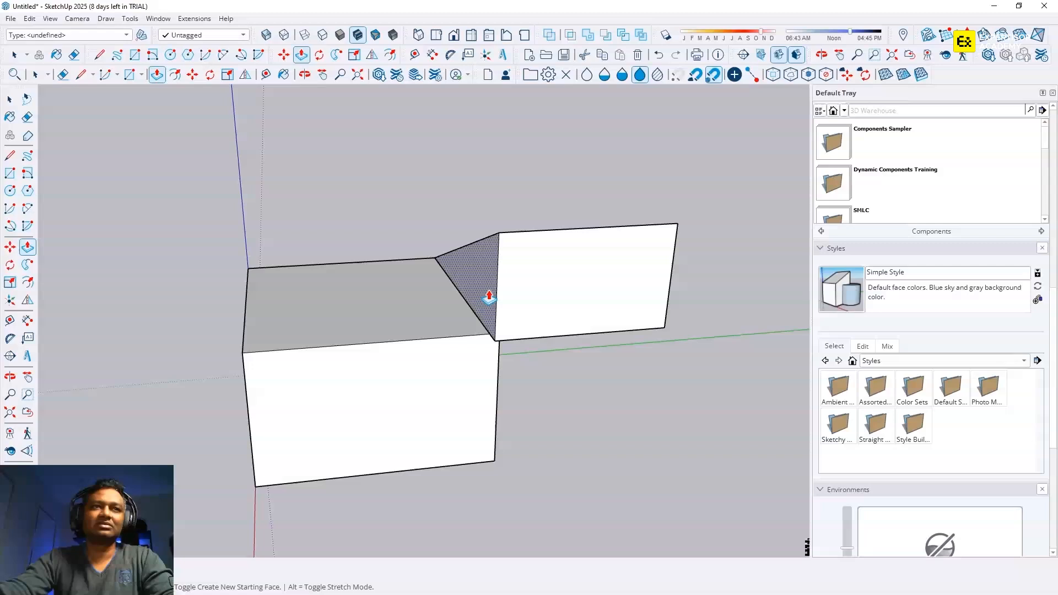
Step: Try to push/pull the triangular side face of the slanted prism across the top of the box
{"action": "left_click", "coordinate": [489, 300]}
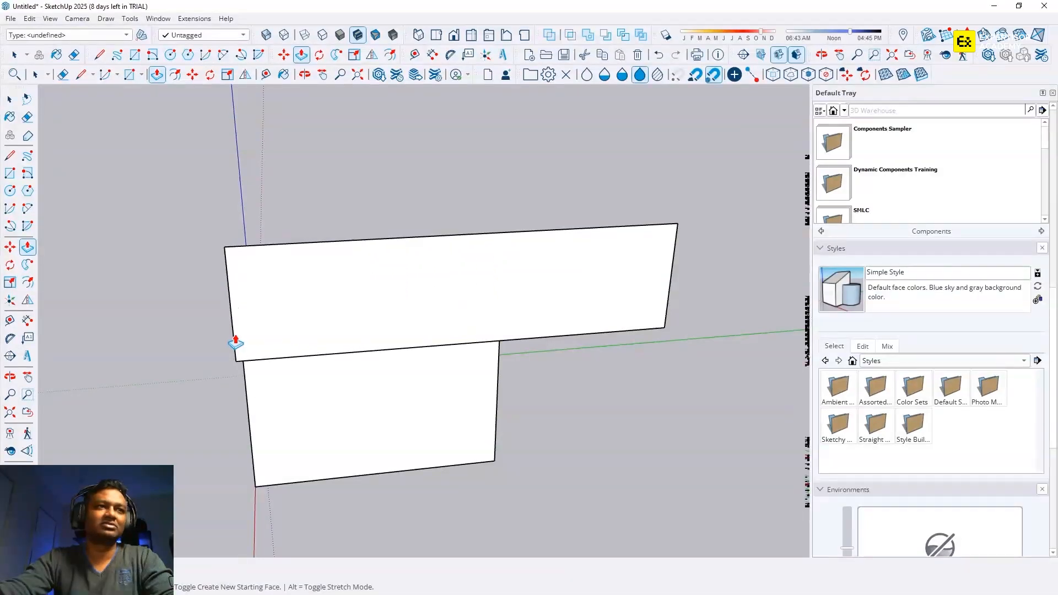
{"action": "middle_click_drag", "start_coordinate": [244, 332], "coordinate": [326, 259]}
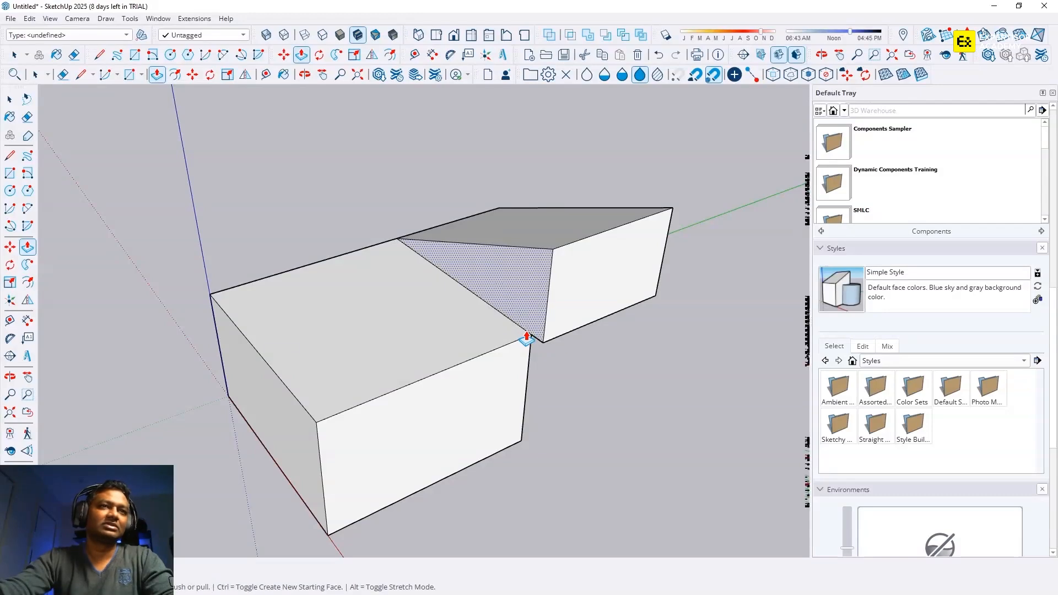
{"action": "left_click", "coordinate": [527, 337]}
Step: Push/pull the box's far wall out through its open side to the opposite side of the origin
{"action": "middle_click_drag", "start_coordinate": [640, 413], "coordinate": [538, 362]}
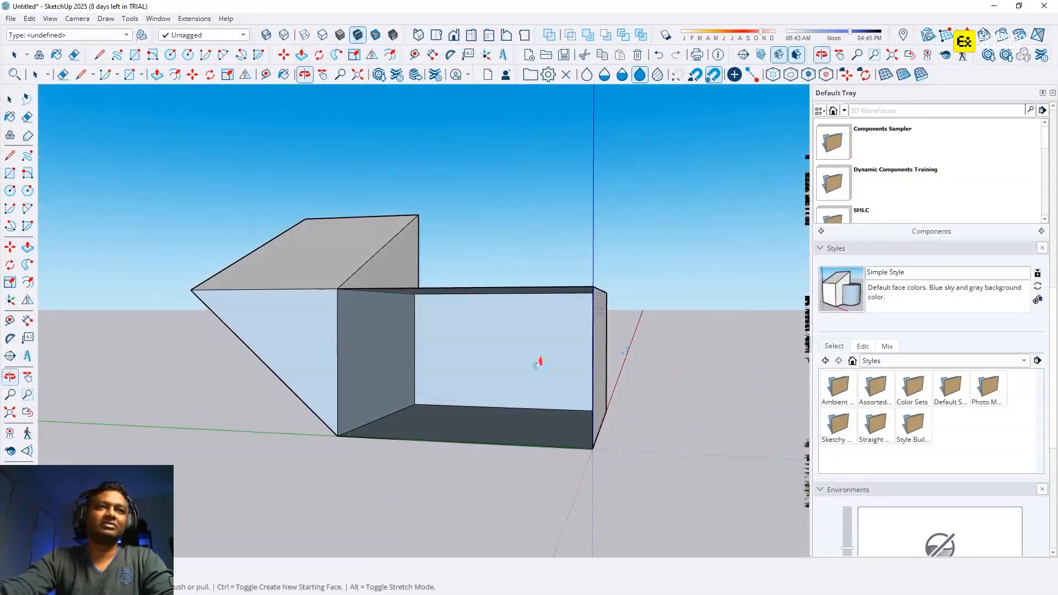
{"action": "left_click", "coordinate": [503, 357]}
{"action": "mouse_move", "coordinate": [409, 419]}
{"action": "middle_mouse_down"}
{"action": "mouse_move", "coordinate": [484, 466]}
{"action": "mouse_move", "coordinate": [463, 416]}
{"action": "mouse_move", "coordinate": [678, 479]}
{"action": "mouse_move", "coordinate": [420, 439]}
{"action": "mouse_move", "coordinate": [622, 451]}
{"action": "mouse_move", "coordinate": [401, 428]}
{"action": "middle_mouse_up"}
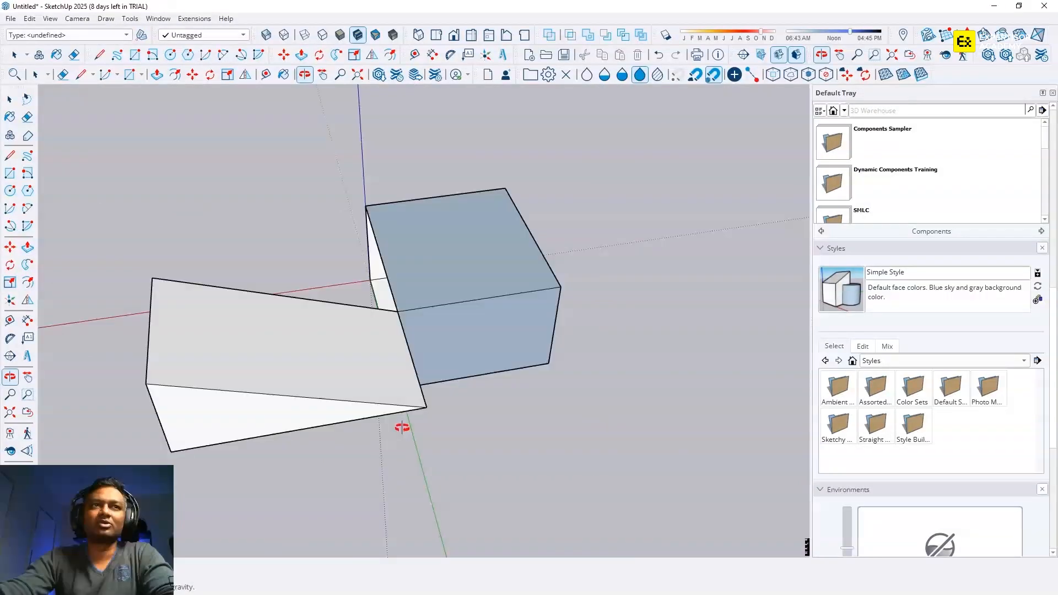